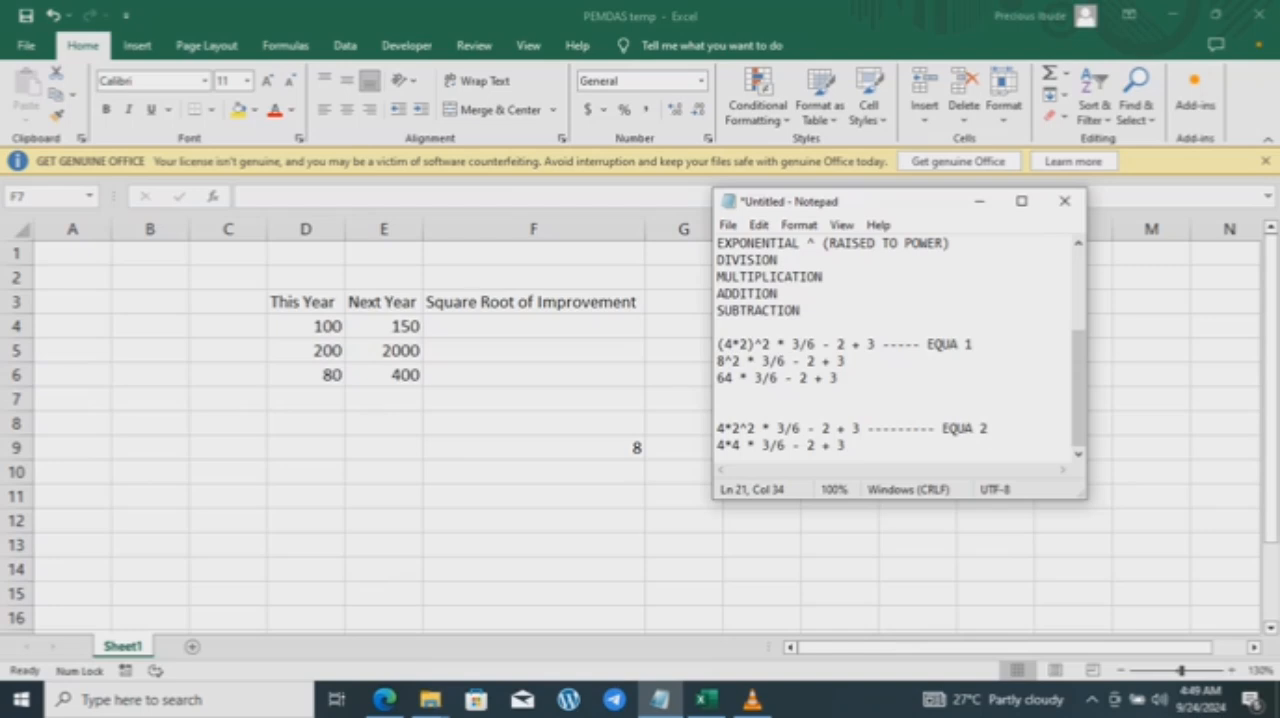
Step: Copy the EQUA 1 expression from Notepad, enter it in Excel cell F8 as =(4*2)^2 * 3/6 - 2 + 3, and clear F9
drag(876, 344, 716, 344)
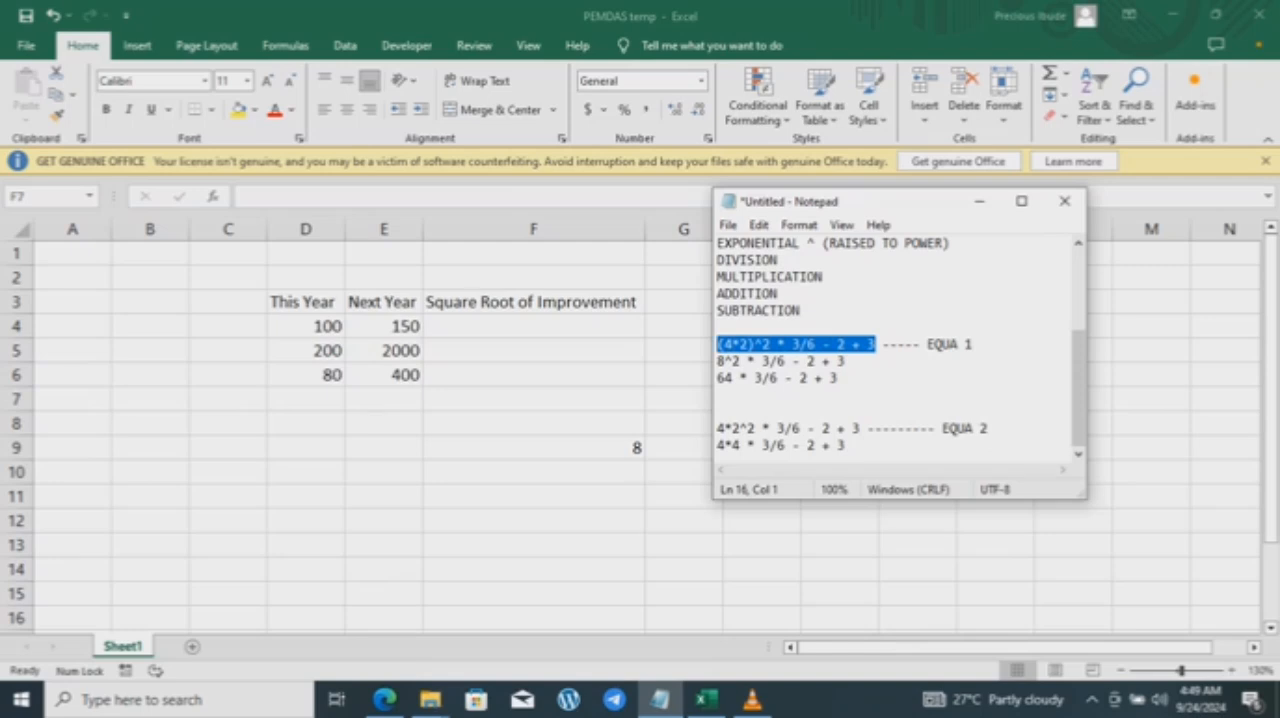
key(ctrl+c)
key(alt+Tab)
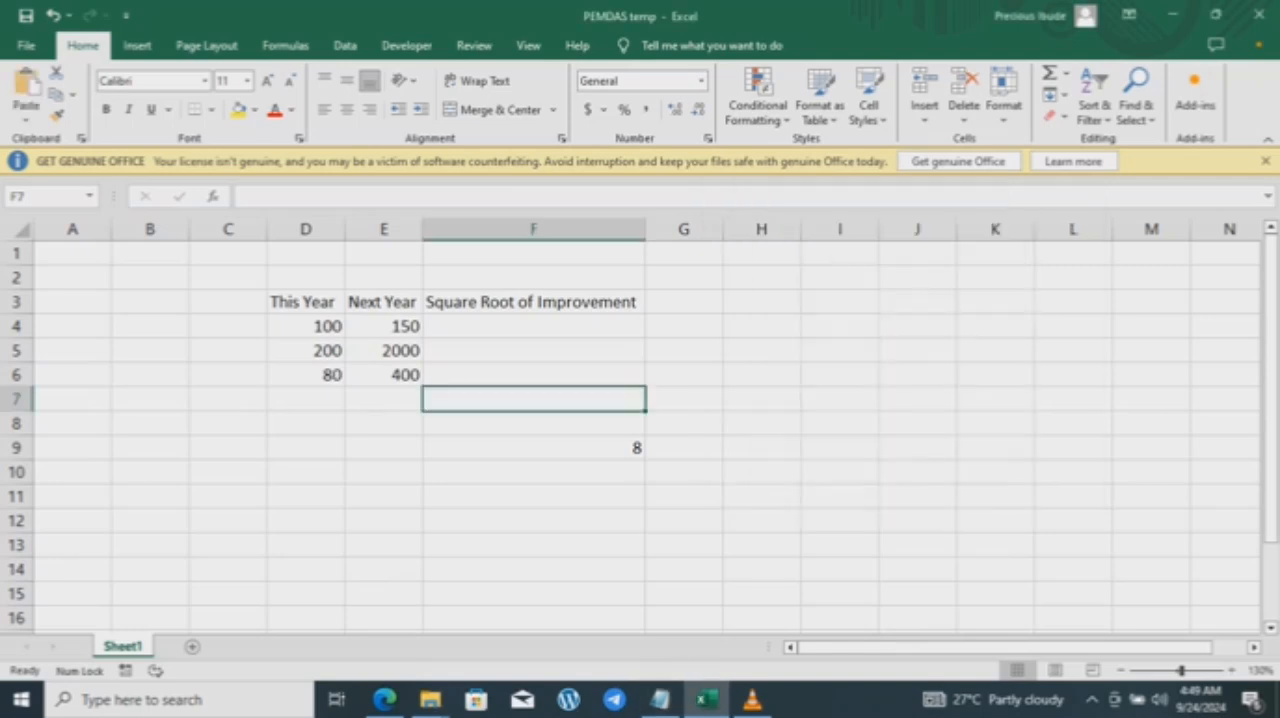
click(533, 424)
text(=)
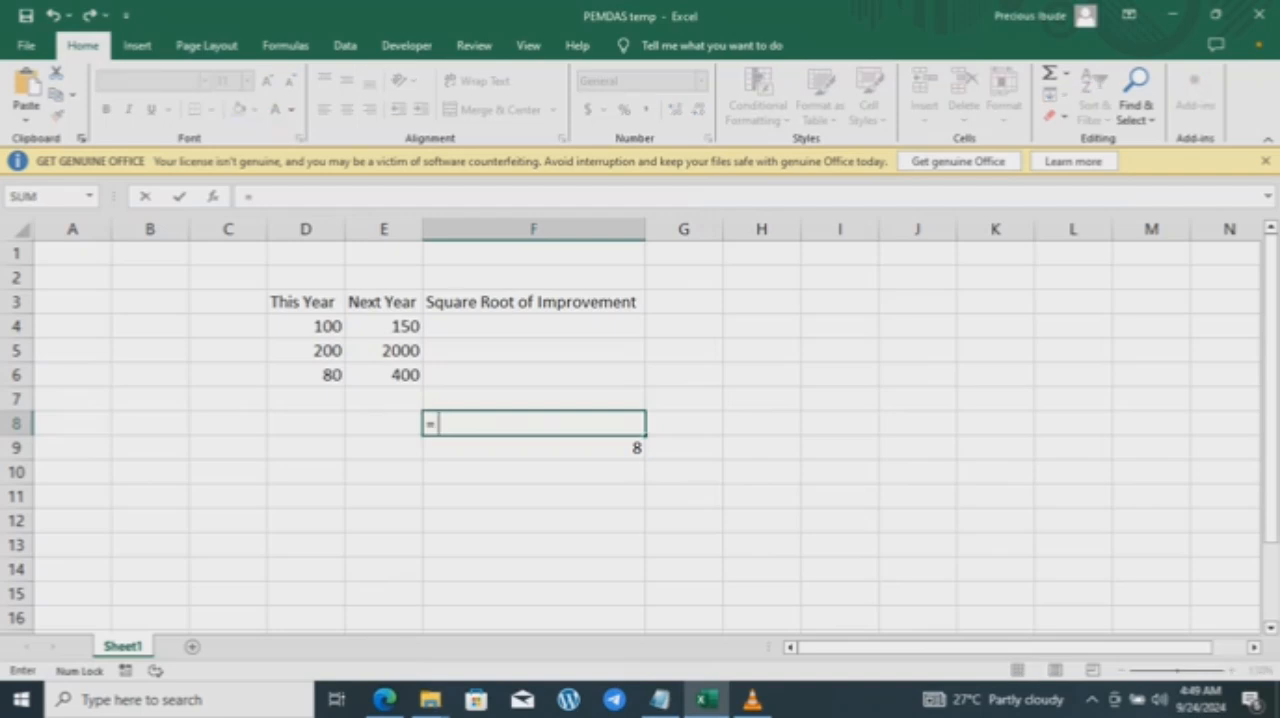
key(ctrl+v)
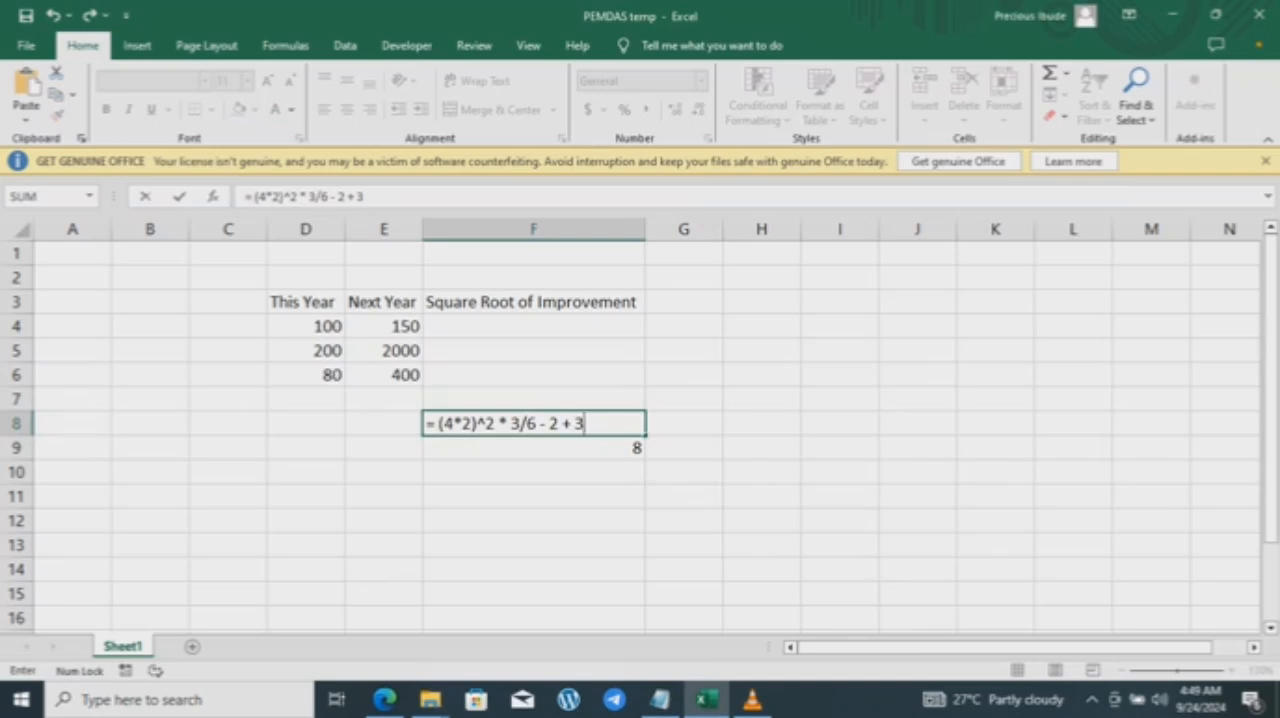
key(Return)
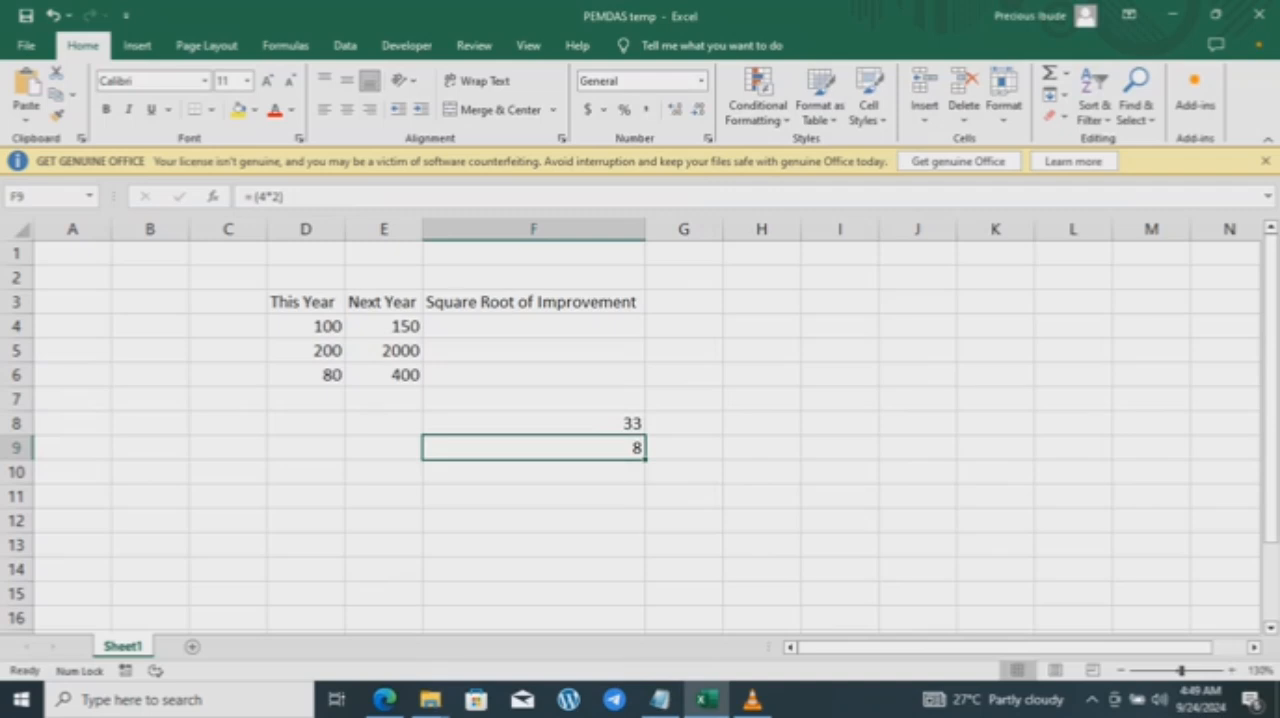
key(Delete)
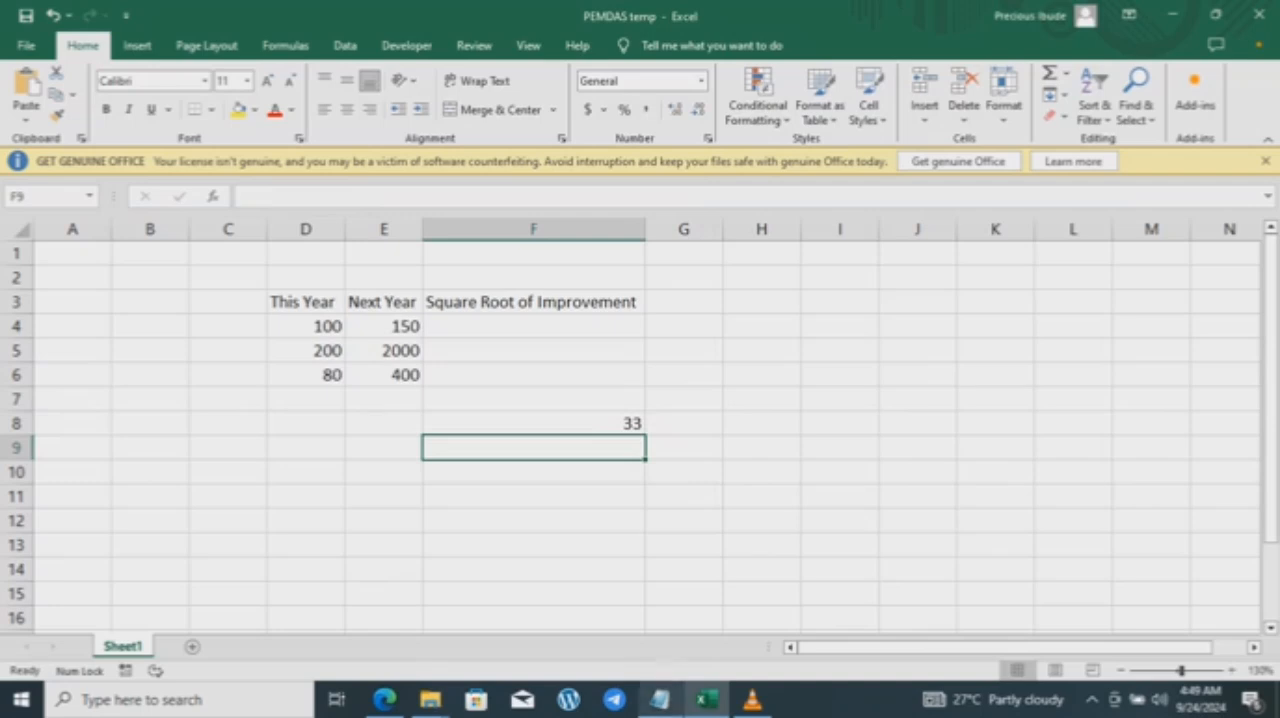
Step: Paste the EQUA 1 expression (4*2)^2 * 3/6 - 2 + 3 as plain text into cell E8
click(660, 699)
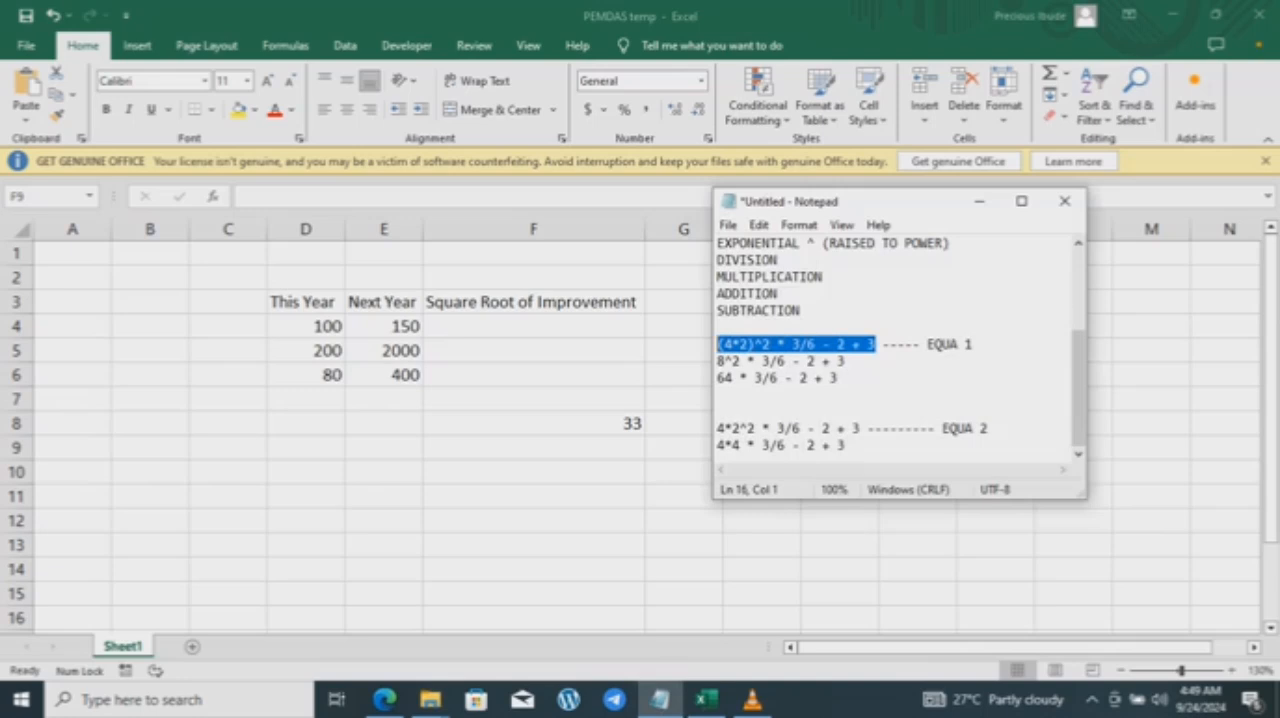
click(980, 201)
click(384, 423)
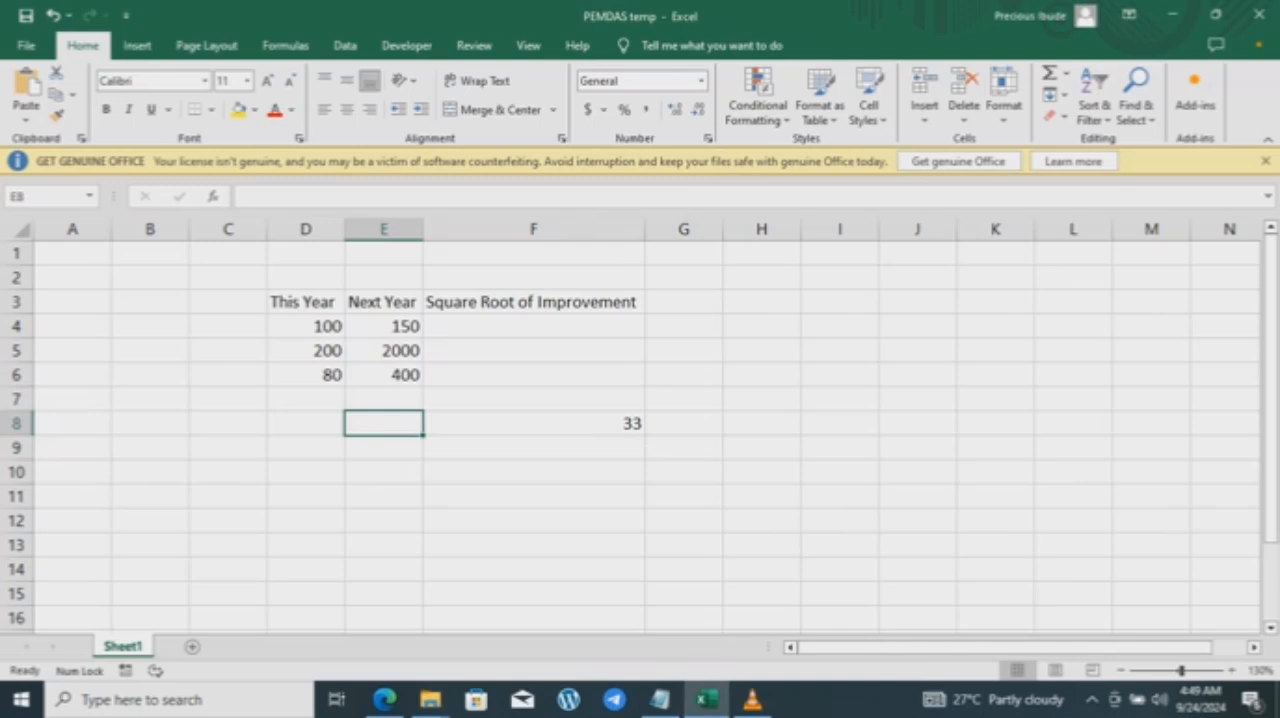
key(ctrl+v)
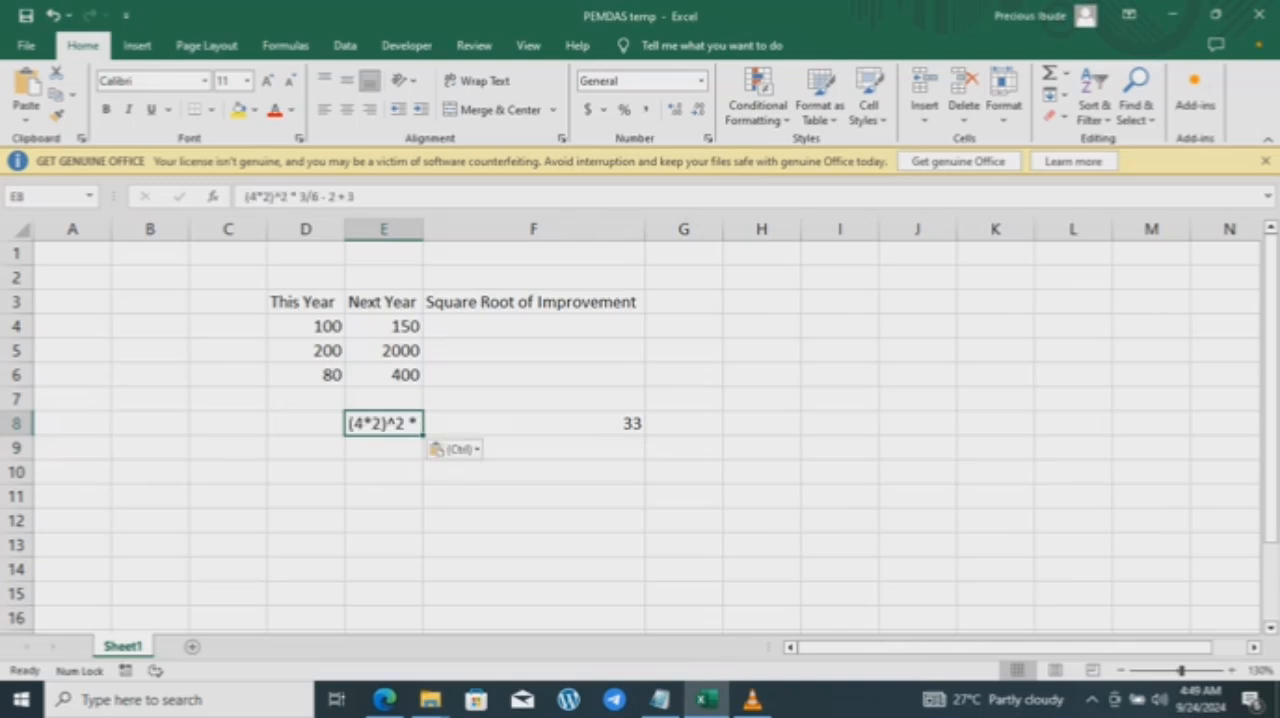
Step: Widen column E to fit the whole expression in E8 and narrow column F to about the width of its result
drag(423, 229, 522, 229)
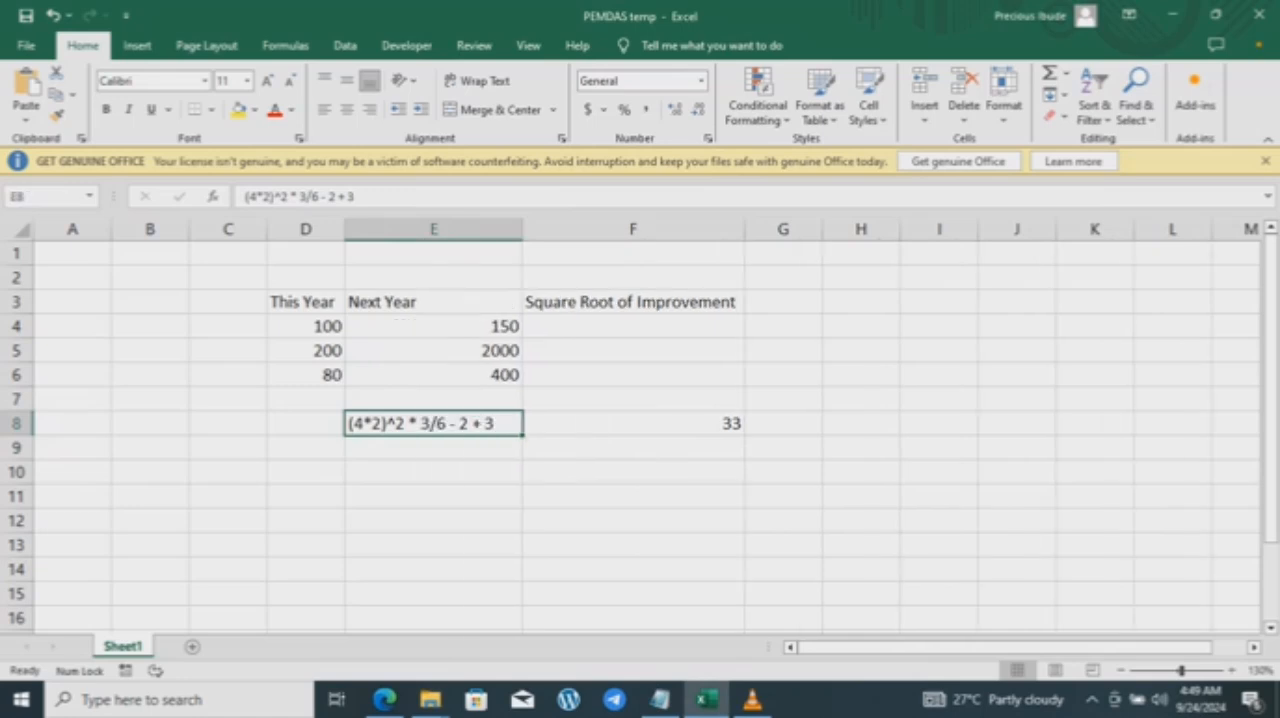
click(433, 496)
drag(744, 229, 570, 229)
click(433, 448)
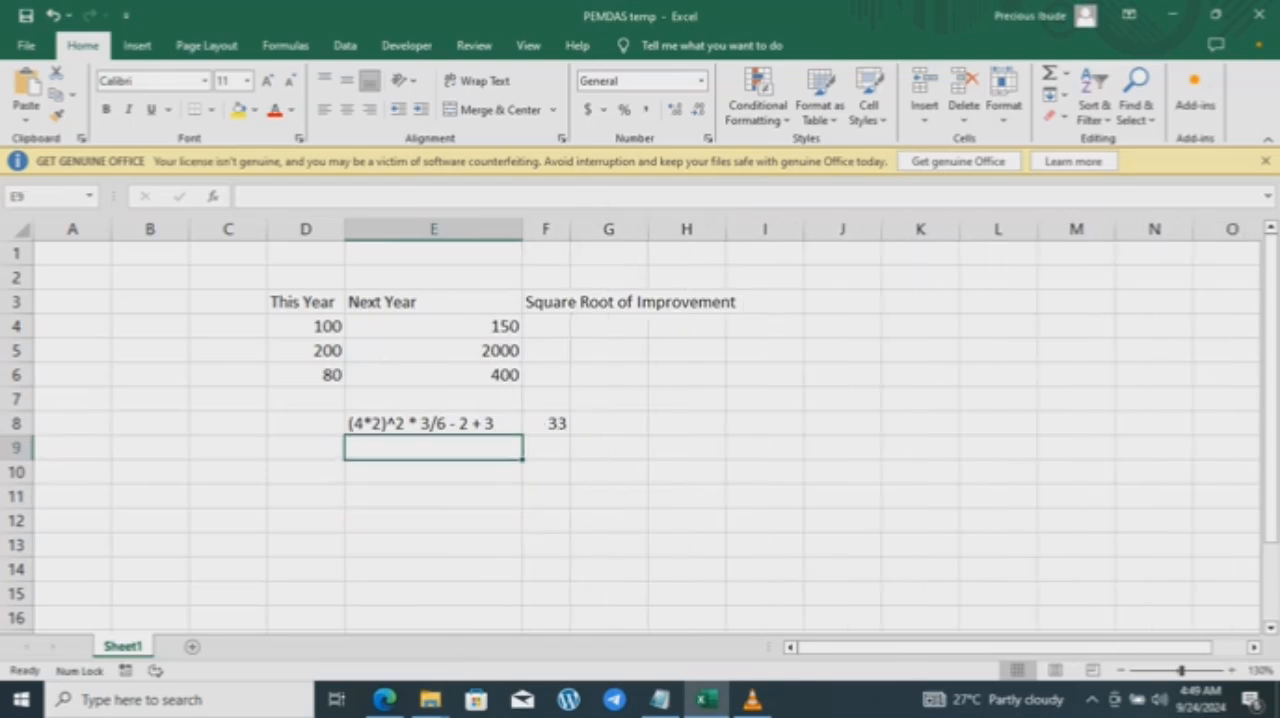
Step: Copy the EQUA 2 expression 4*2^2 * 3/6 - 2 + 3 from Notepad and enter it as a formula in Excel cell F9
click(660, 699)
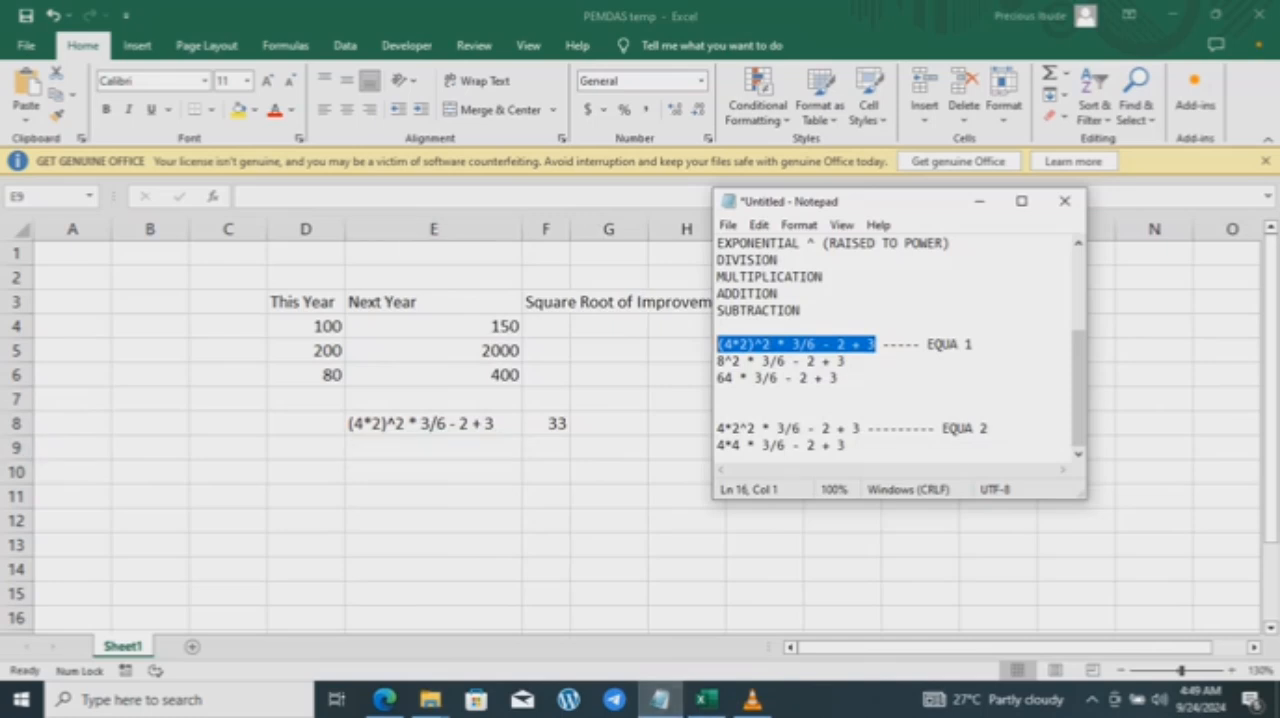
drag(860, 428, 717, 412)
key(ctrl+c)
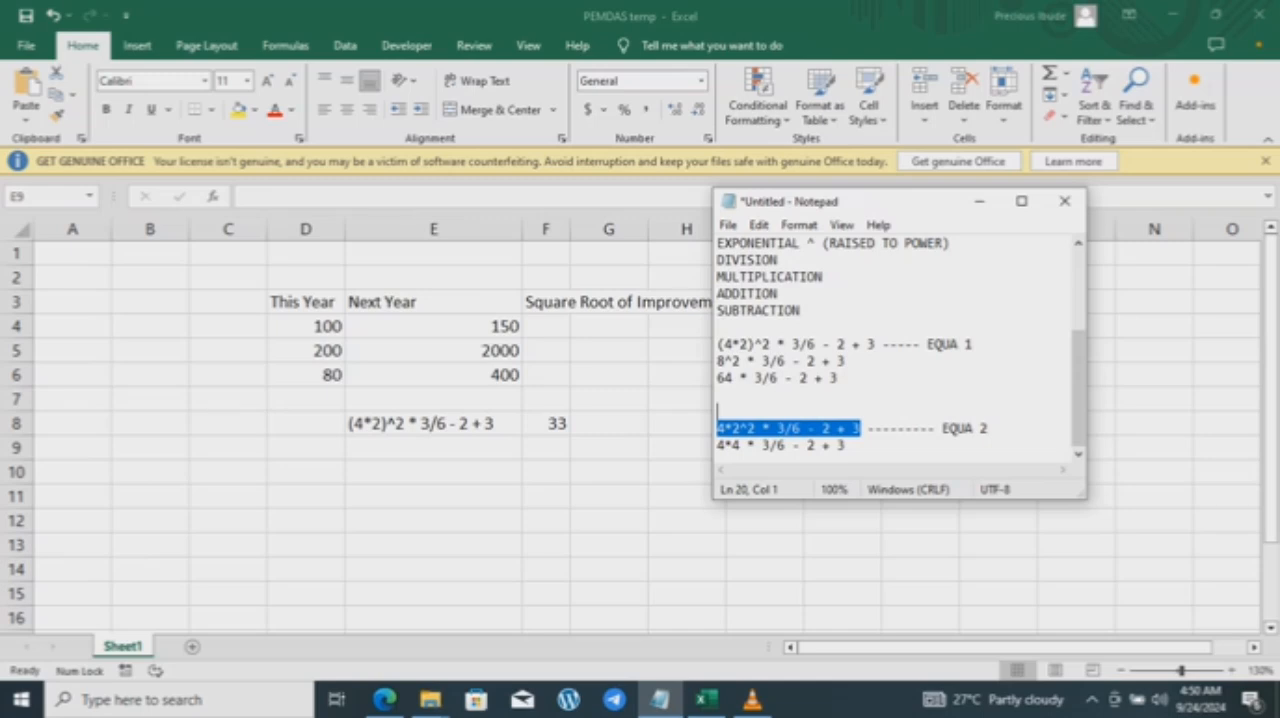
key(alt+Tab)
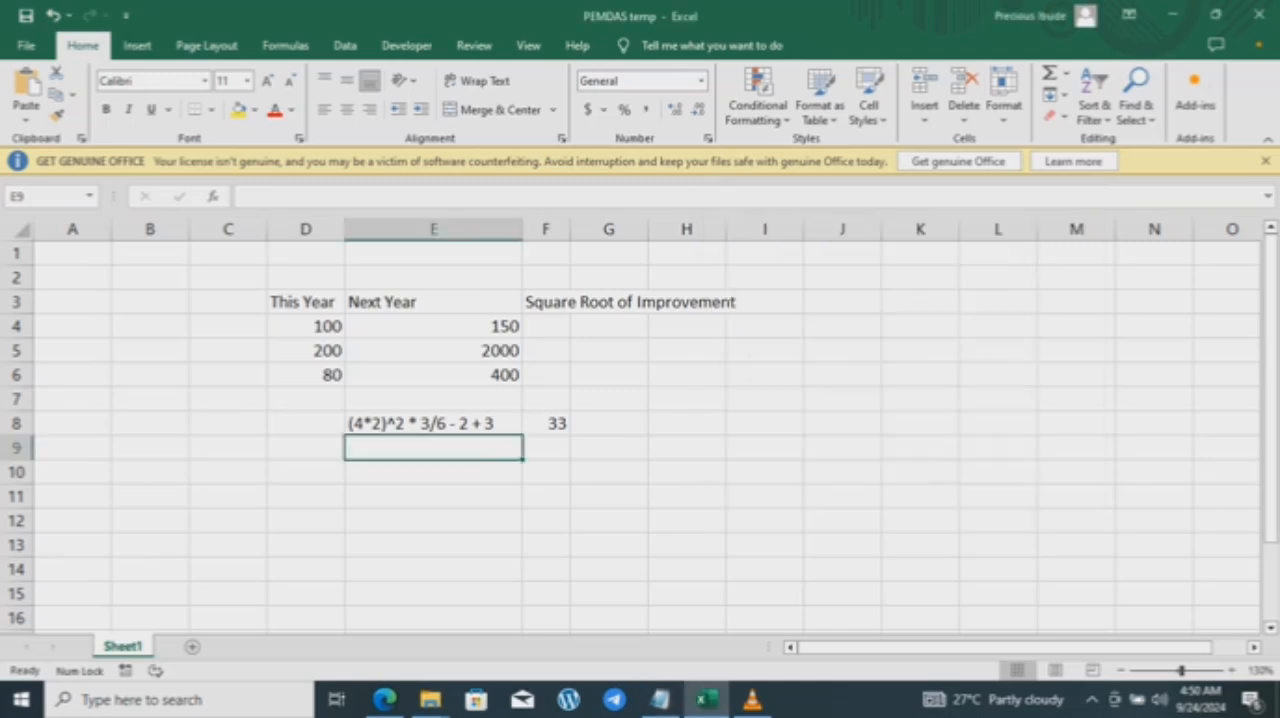
key(Right)
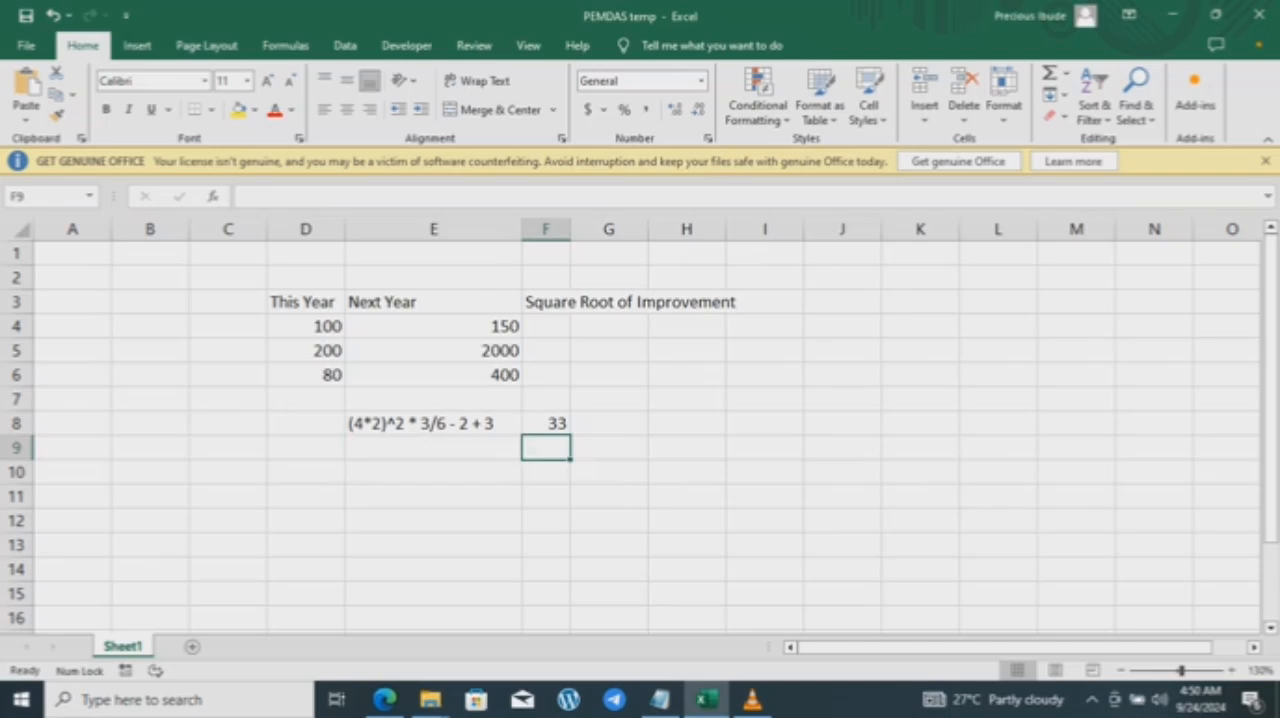
text(=)
key(ctrl+v)
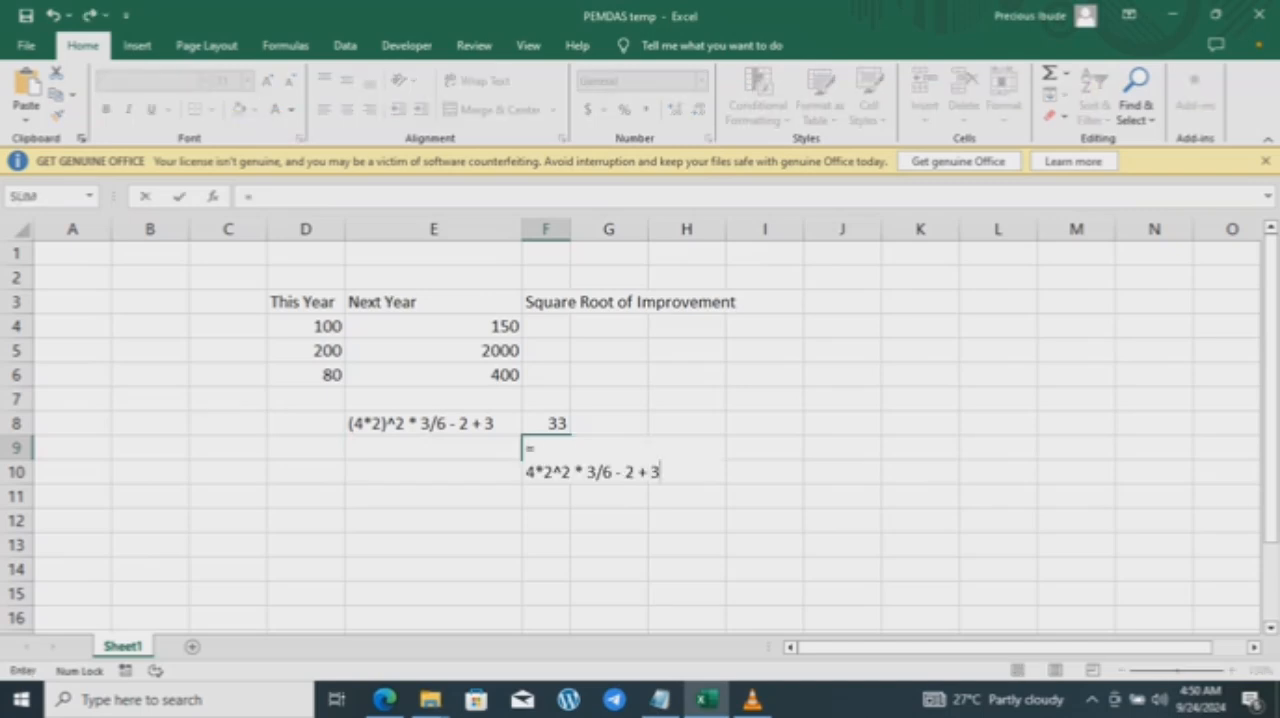
key(Return)
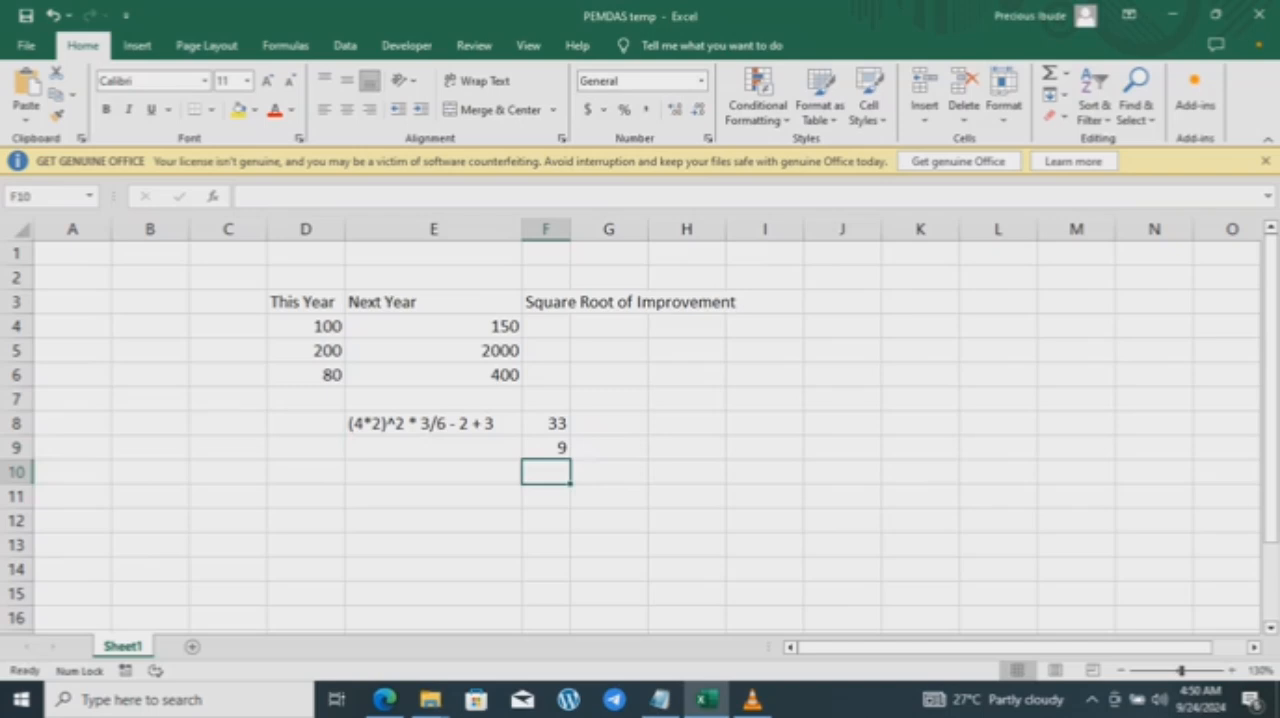
Step: Paste the copied EQUA 2 expression as plain text into column E, starting at E9
click(433, 448)
key(ctrl+v)
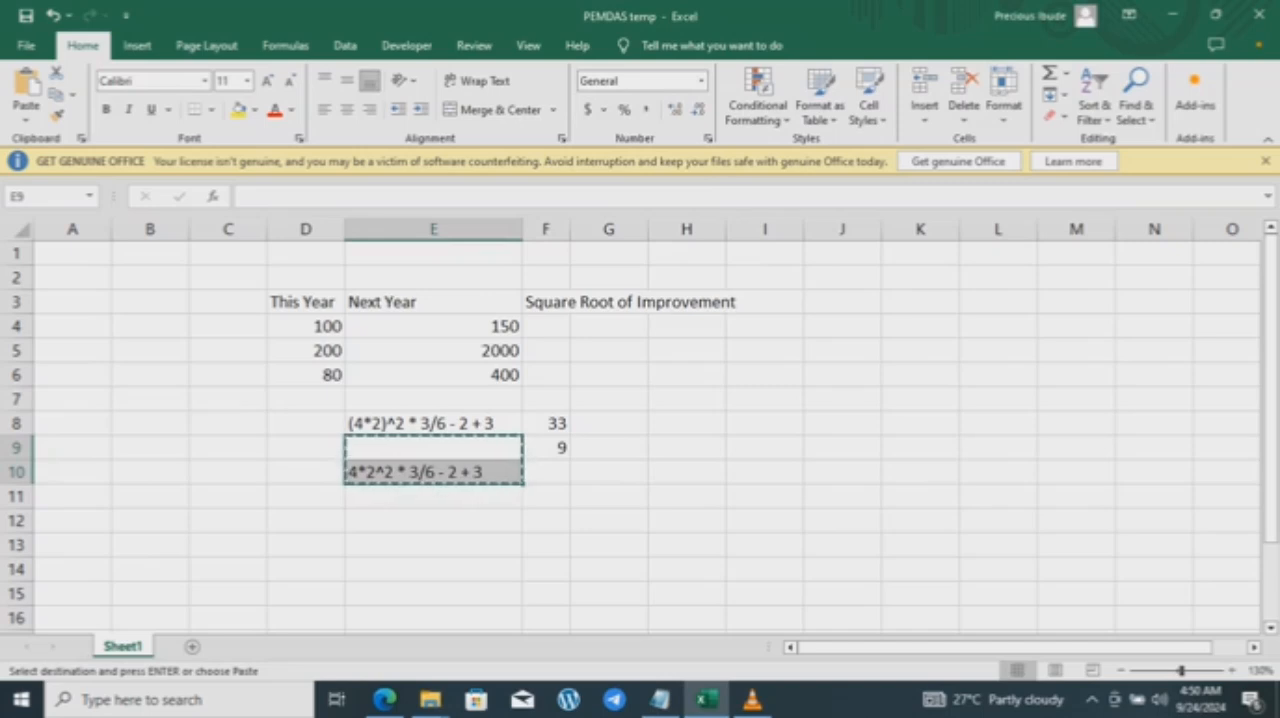
click(433, 521)
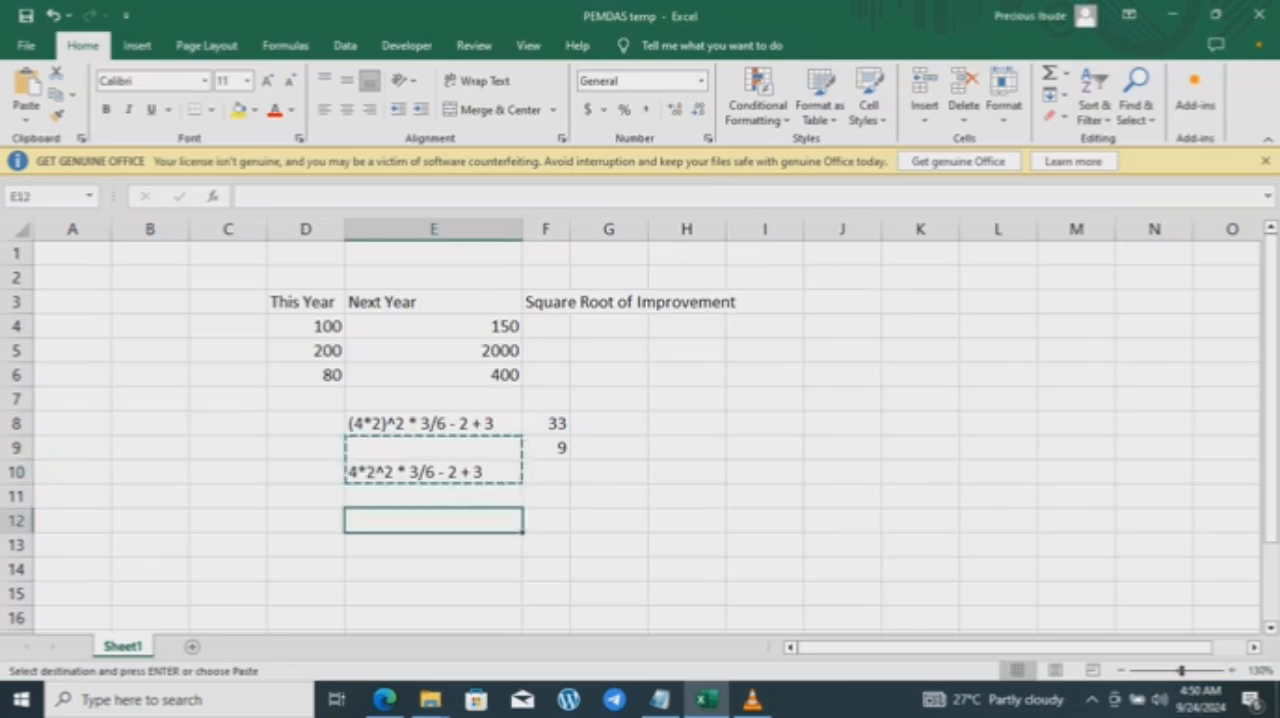
key(Up)
key(Up)
key(Up)
double_click(546, 472)
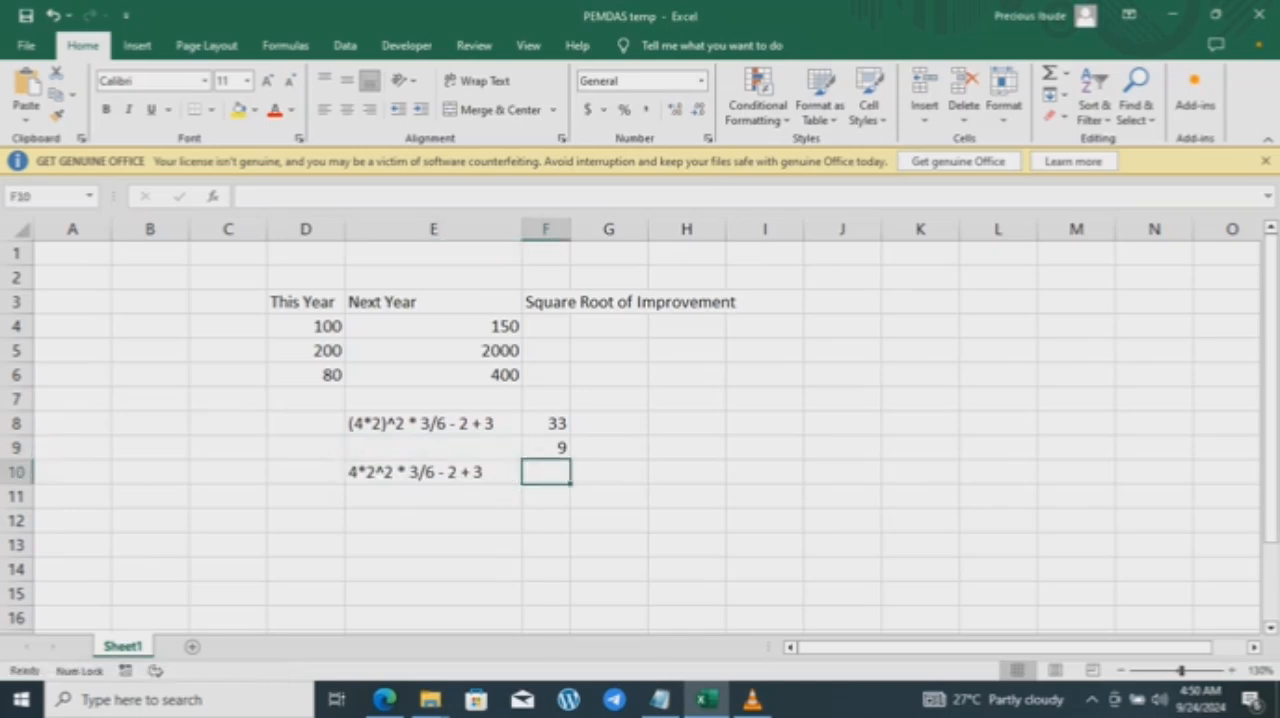
Step: Clear the formula from cell F9
click(433, 448)
drag(520, 455, 520, 472)
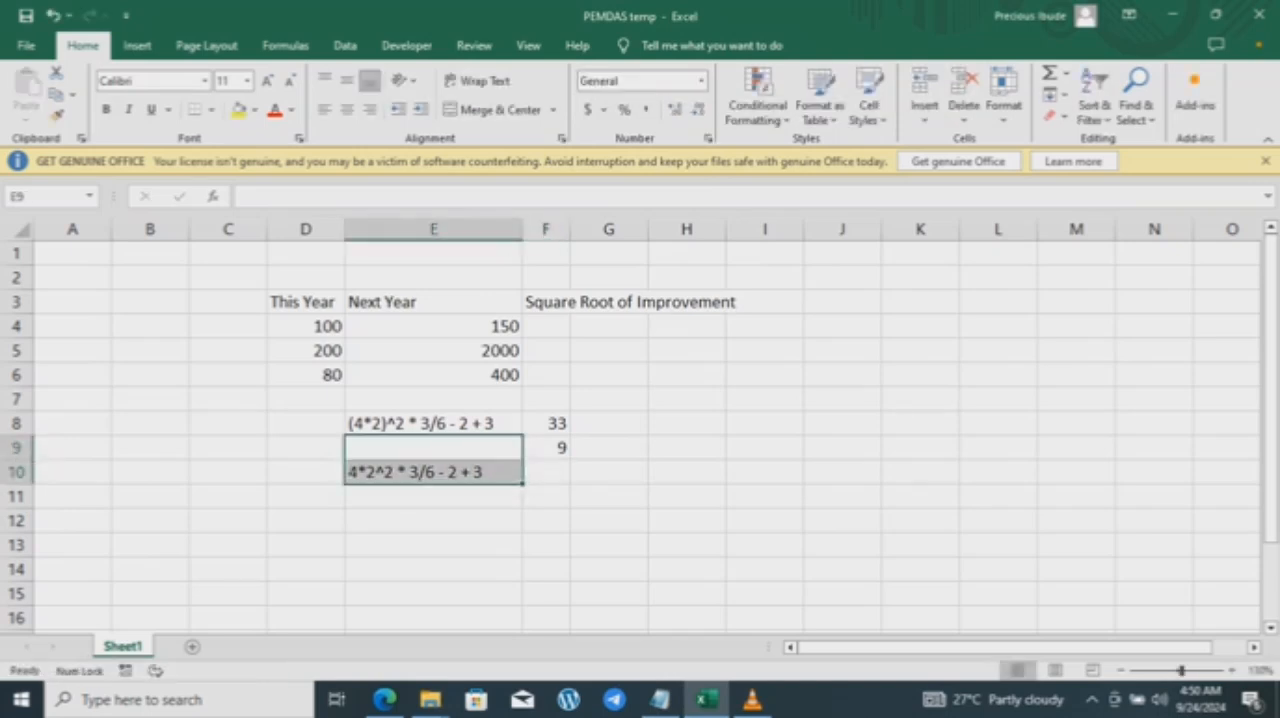
click(546, 448)
key(Delete)
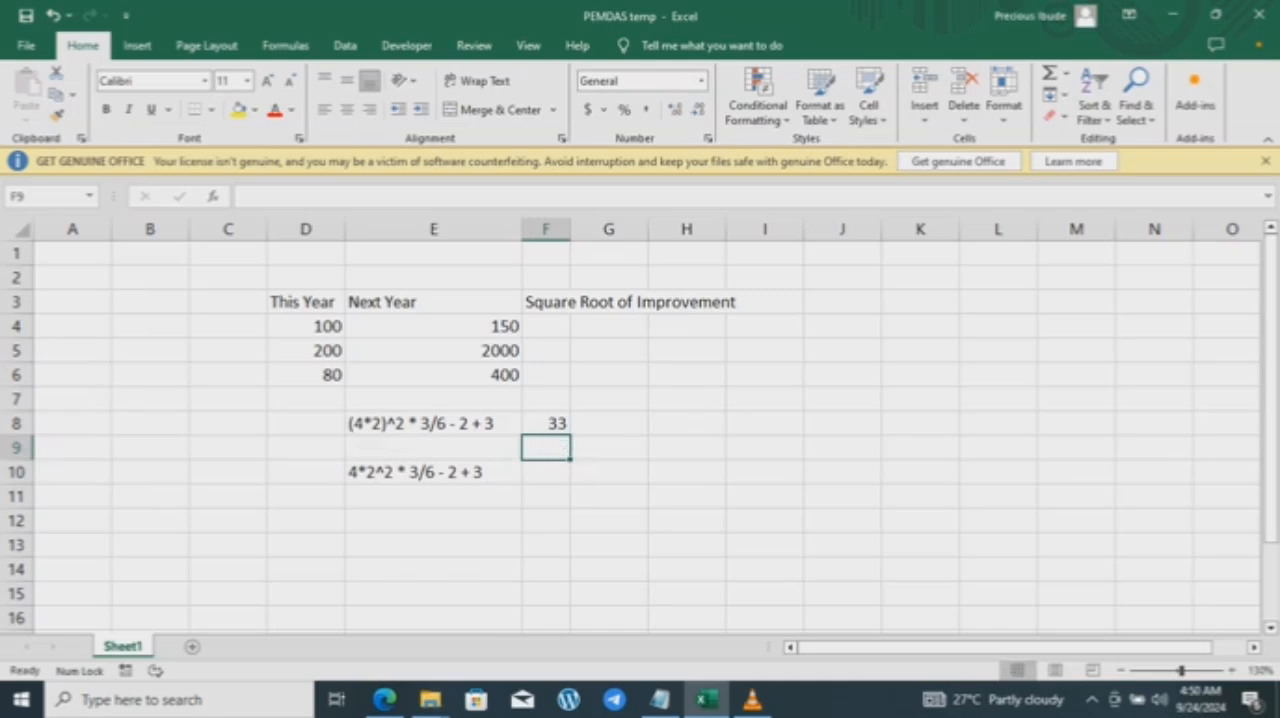
Step: Enter the formula =4*2^2 * 3/6 - 2 + 3 in cell F10, copying only the EQUA 2 expression from Notepad
click(546, 472)
text(=)
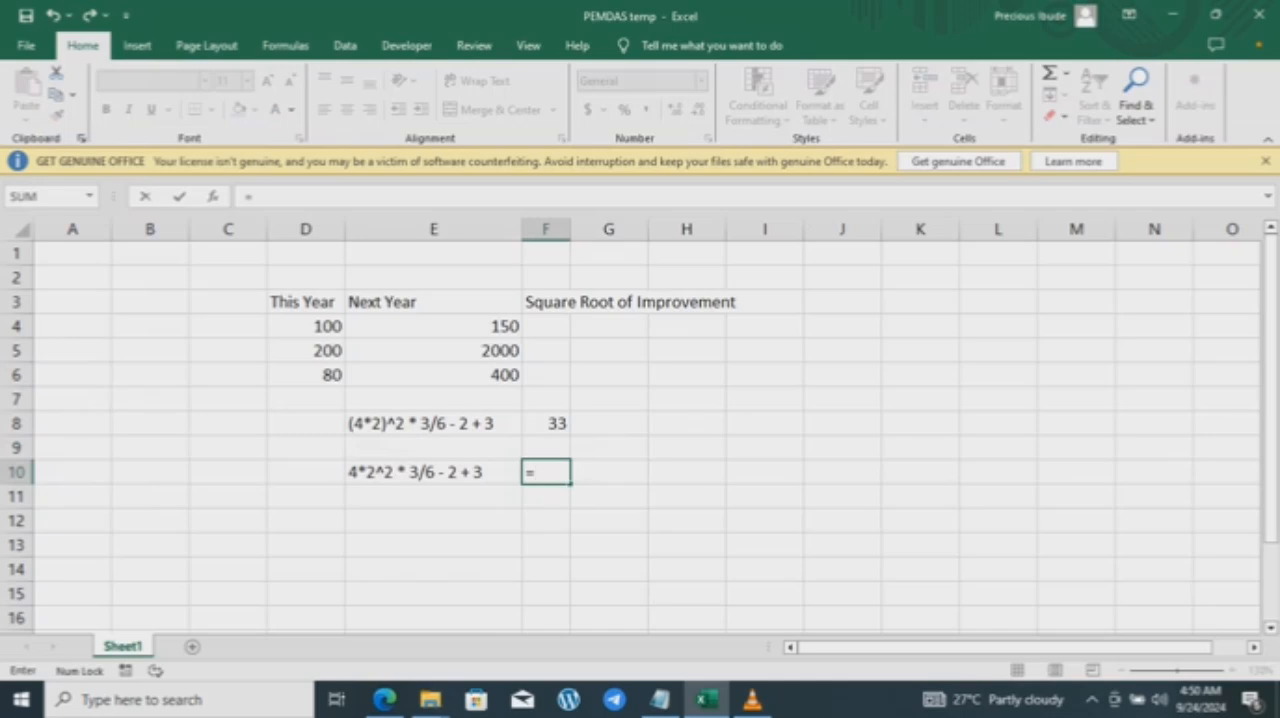
key(F2)
drag(608, 449, 357, 494)
key(BackSpace)
key(BackSpace)
key(BackSpace)
key(BackSpace)
key(BackSpace)
key(BackSpace)
click(660, 700)
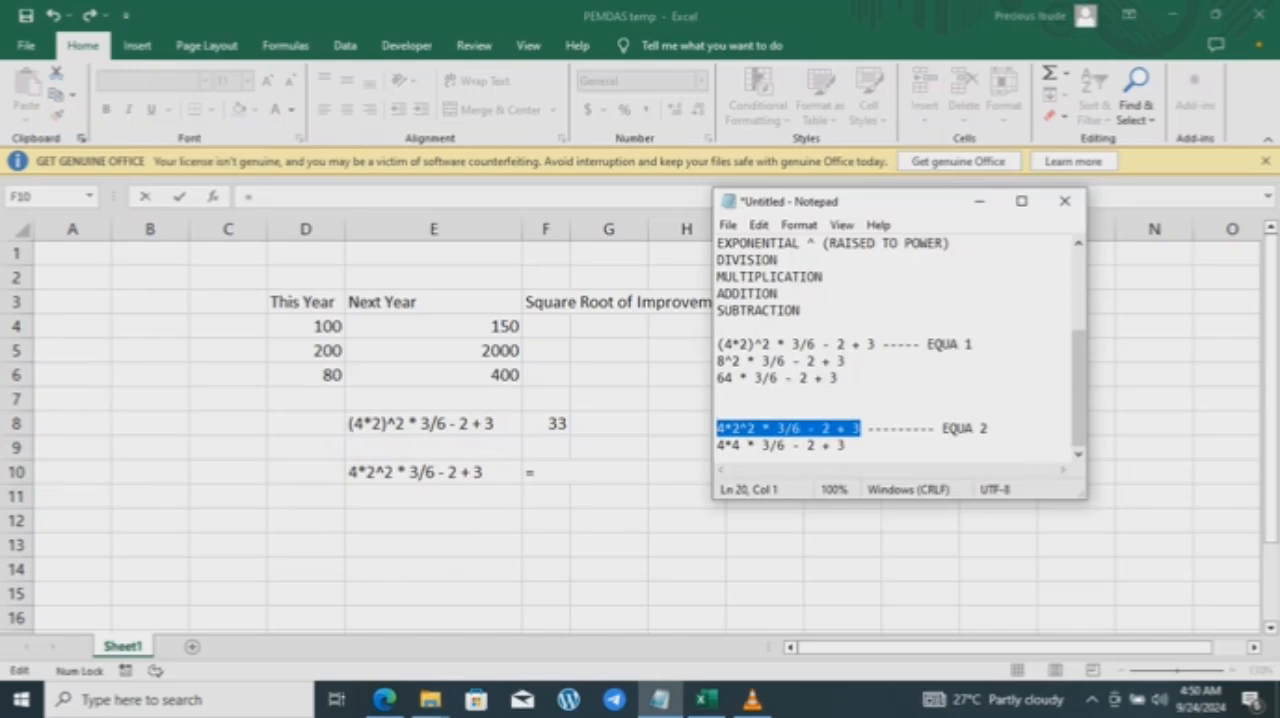
click(853, 428)
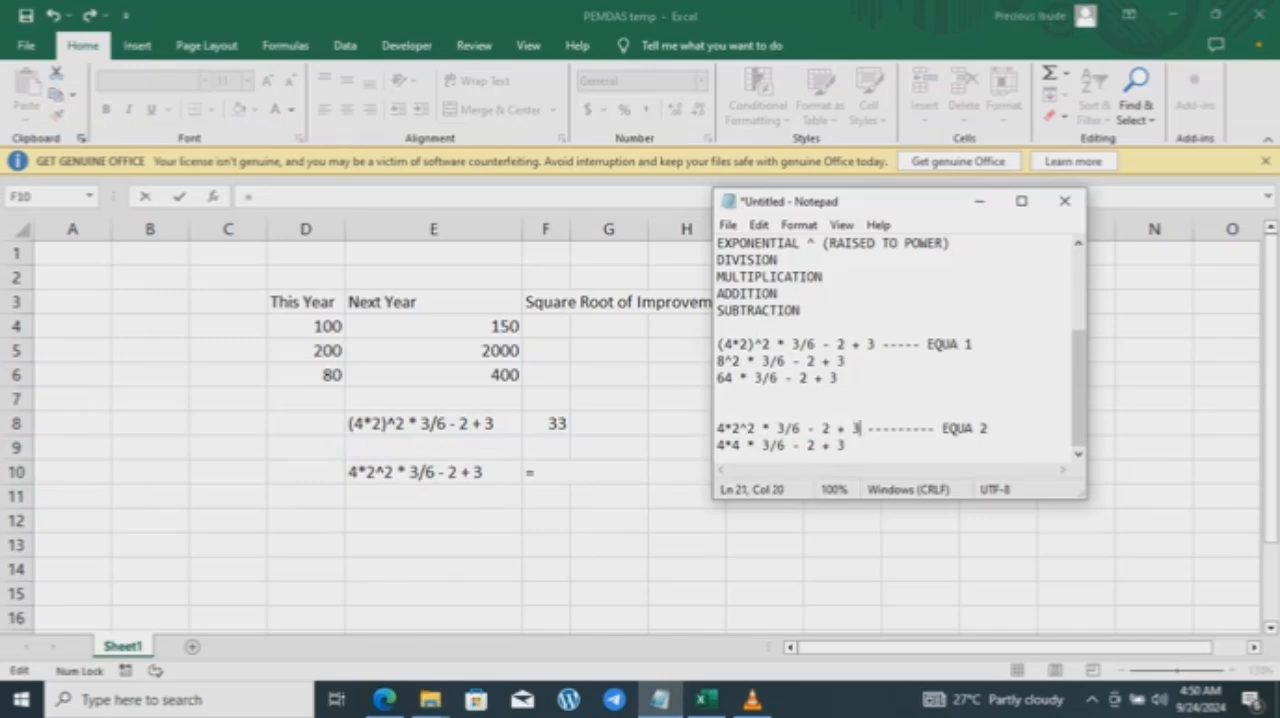
drag(861, 428, 716, 428)
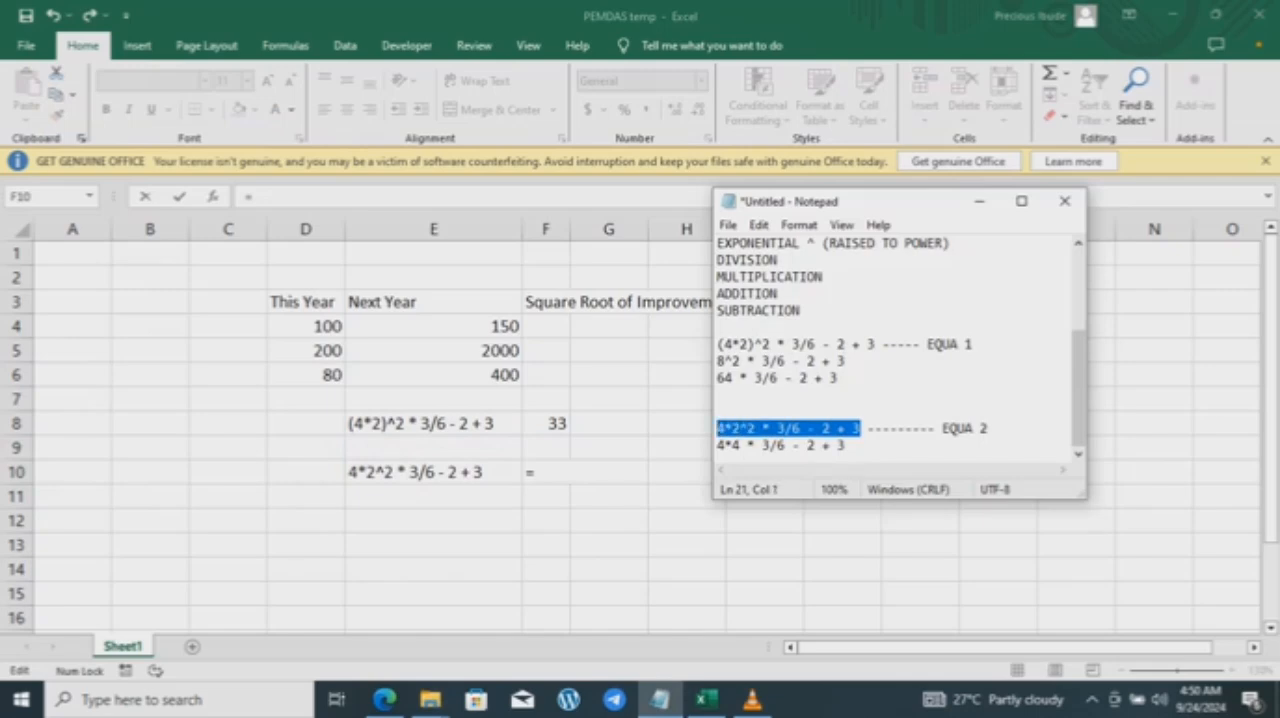
key(alt+Tab)
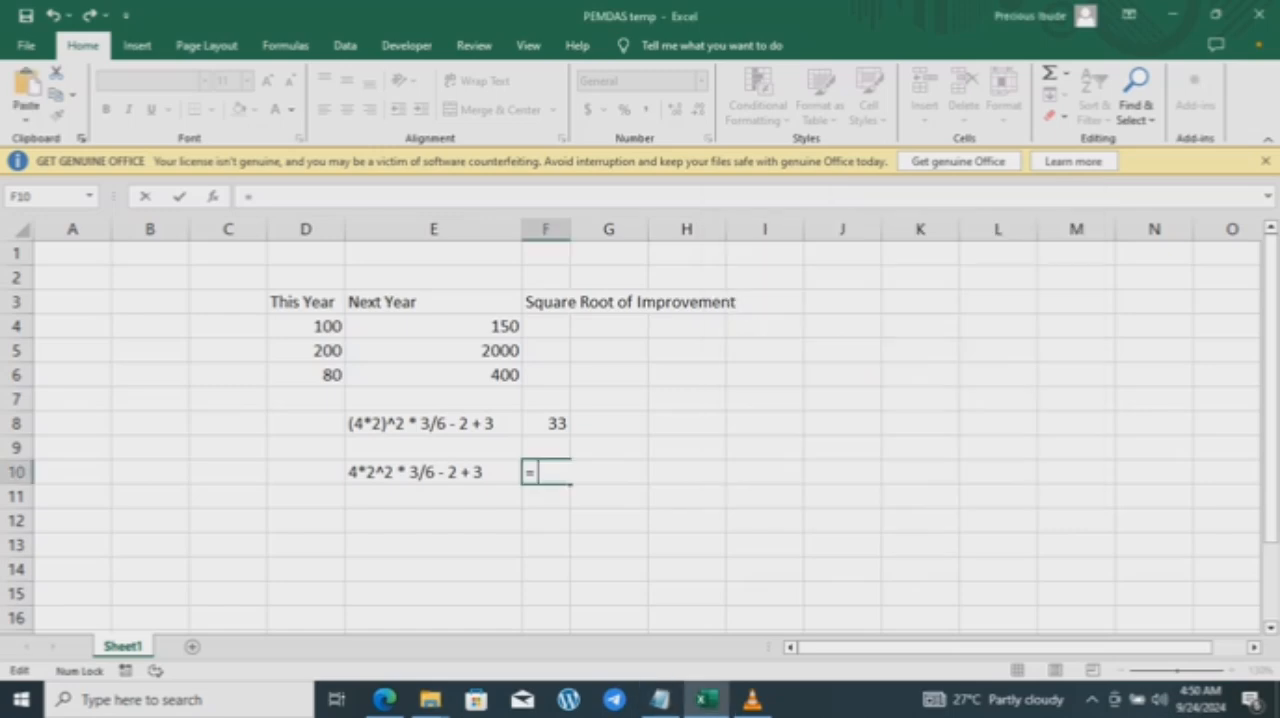
key(ctrl+v)
key(Return)
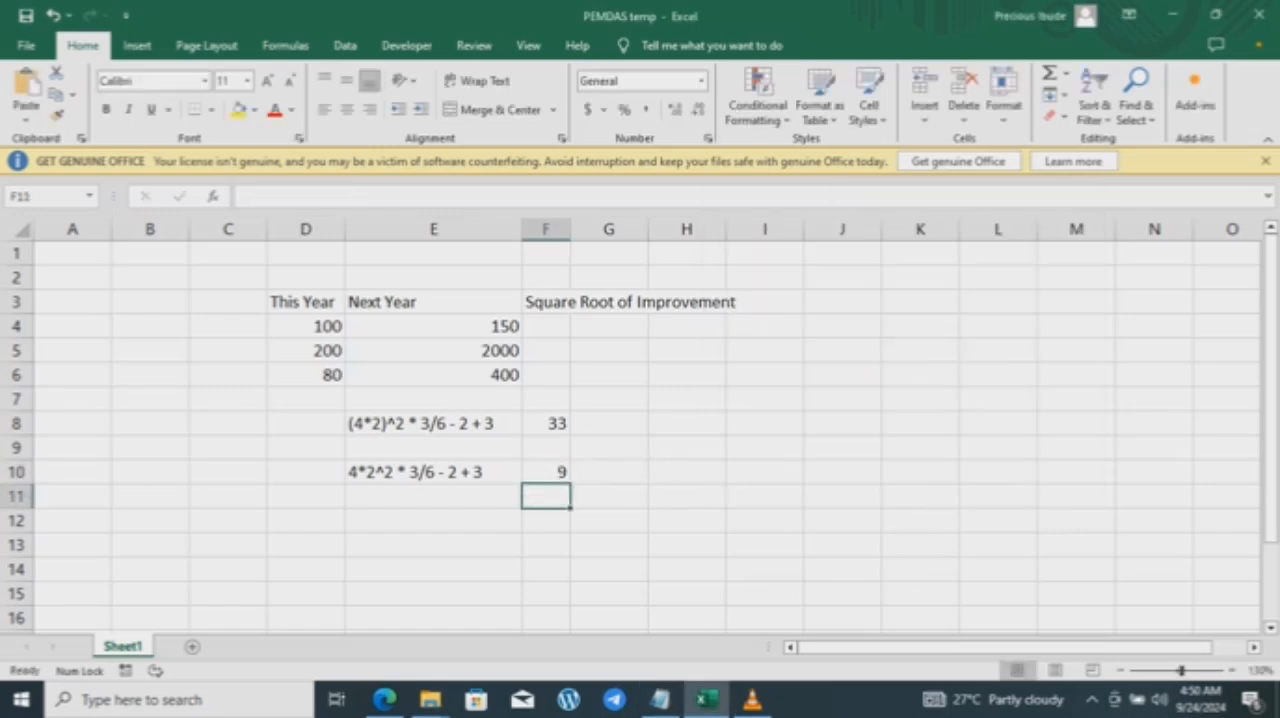
Step: Compare the formula in F10 and the two written expressions in E8 and E10
key(Up)
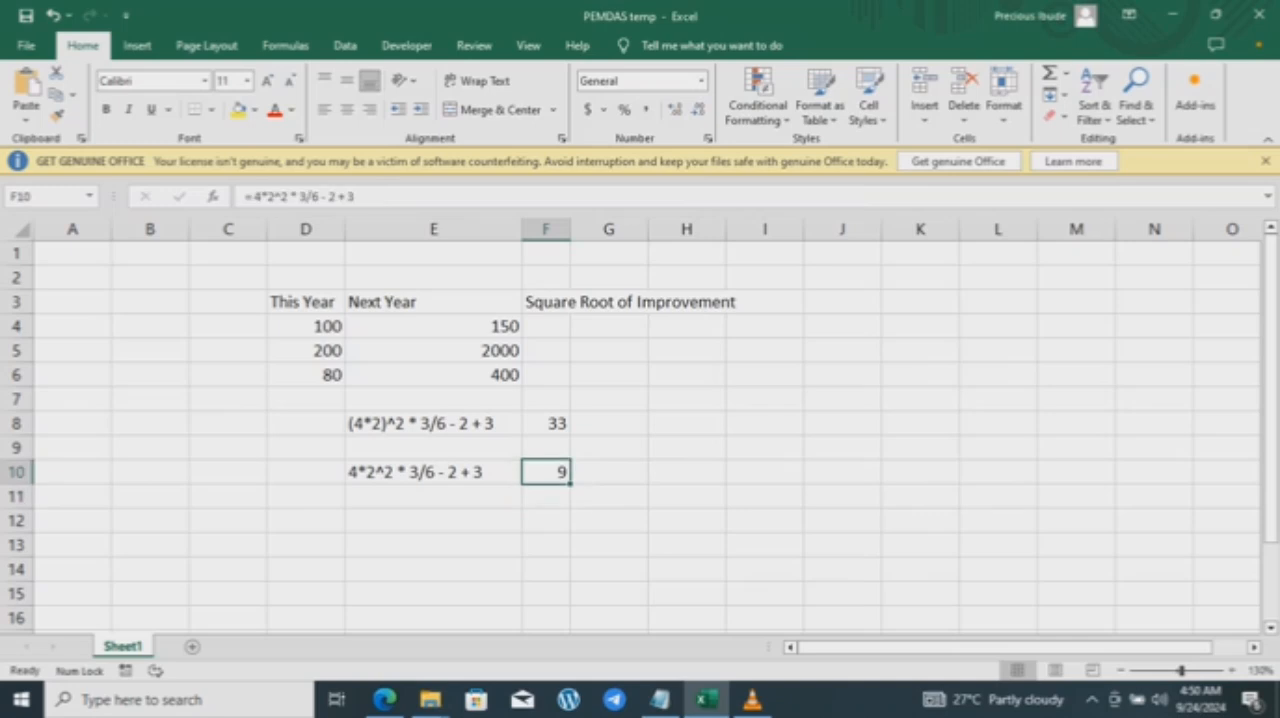
click(433, 424)
key(Down)
key(Down)
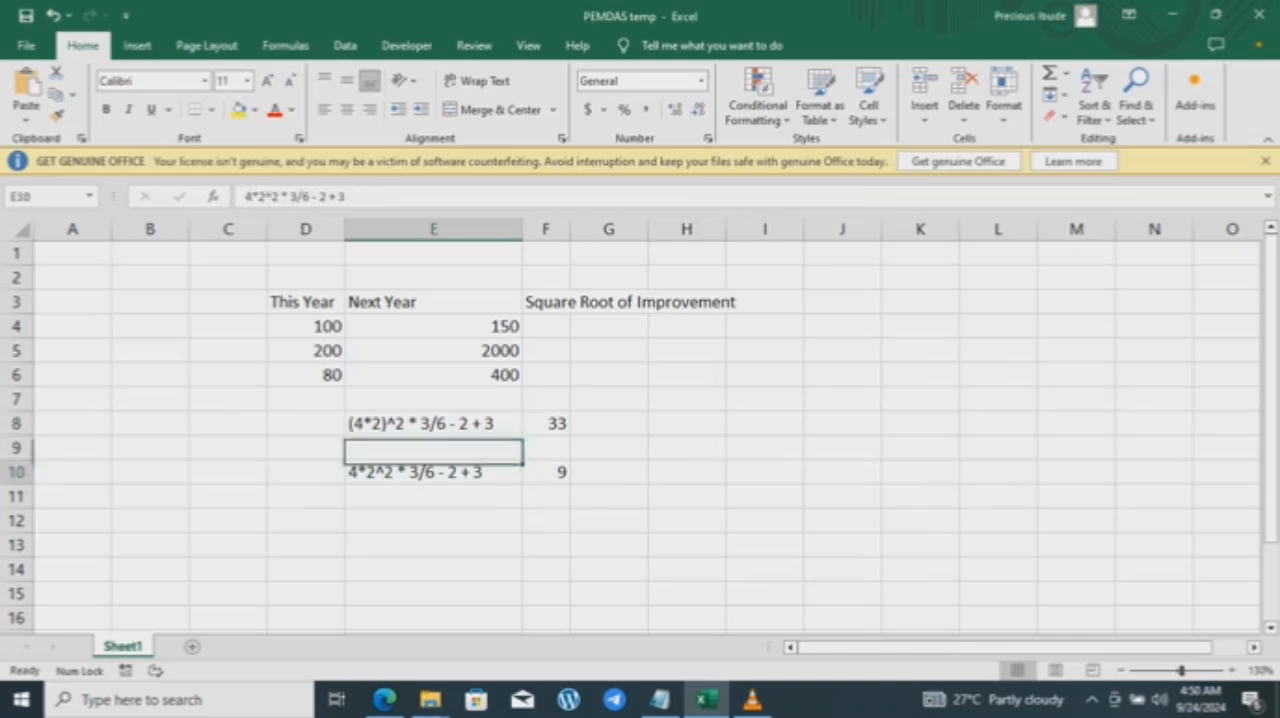
key(Up)
key(Up)
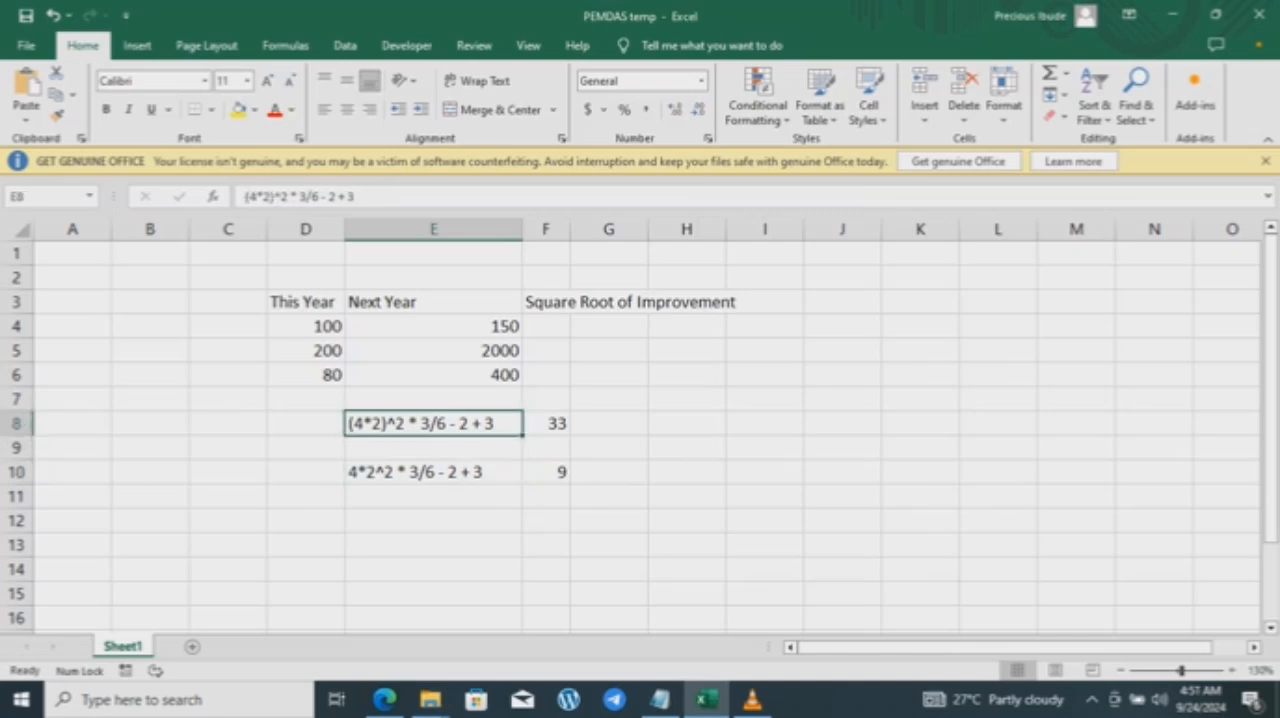
key(Down)
key(Down)
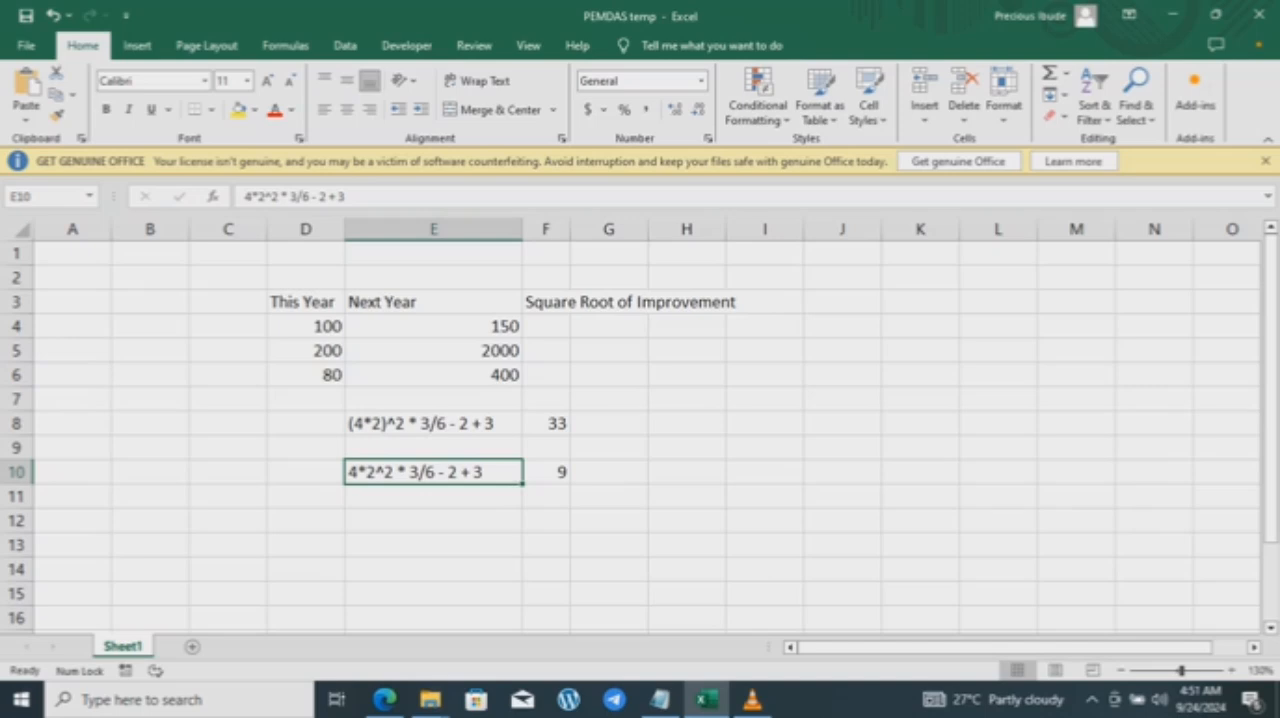
Step: Review the BODMAS and PEDMAS order-of-operations notes in Notepad, and return to the Excel worksheet
click(659, 699)
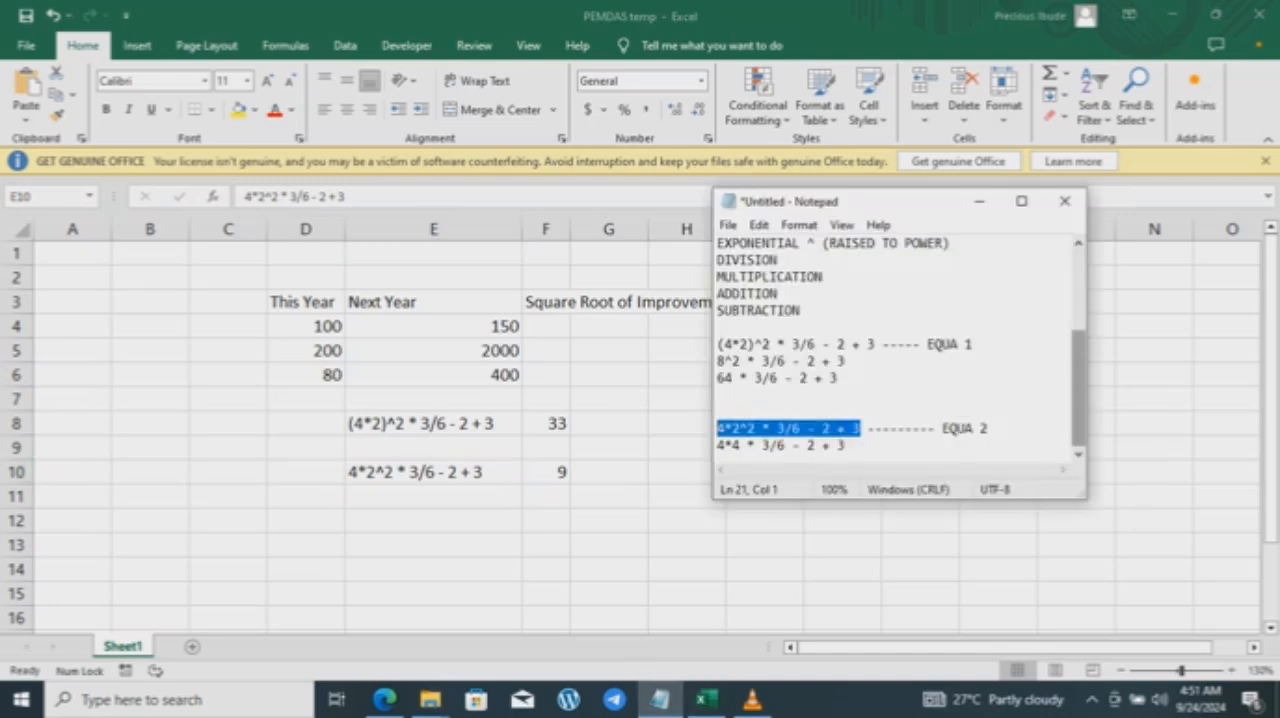
drag(1078, 388, 1078, 318)
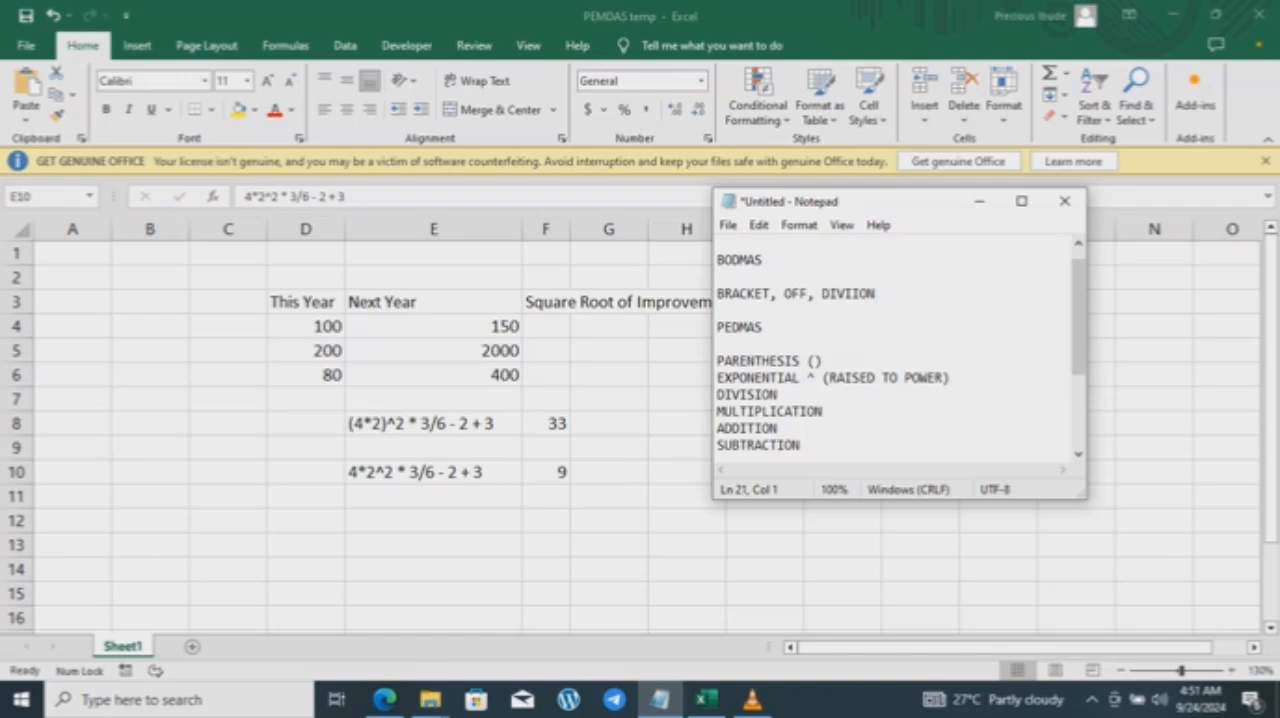
click(725, 328)
key(alt+Tab)
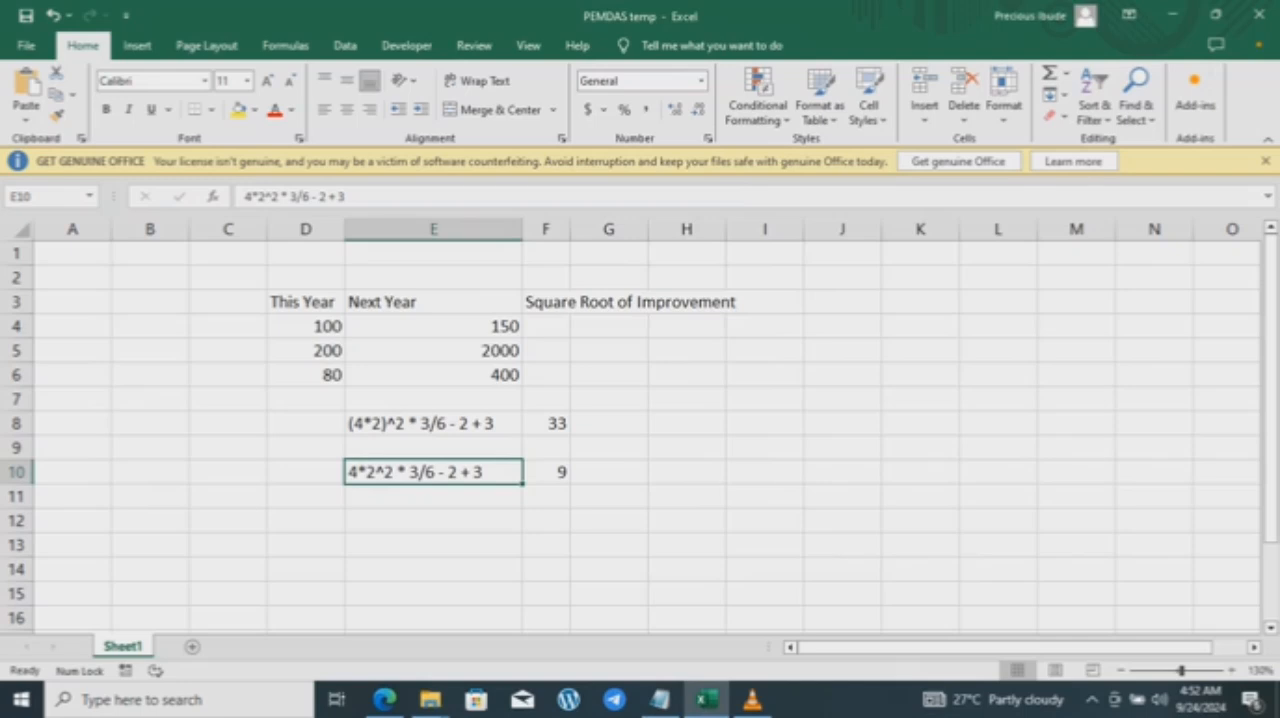
Step: Write the intermediate expression 4*4*3/6- 2 + 3 as text in cell E11, with the exponent 2^2 evaluated to 4, and reselect that cell
click(546, 472)
click(433, 497)
text(4)
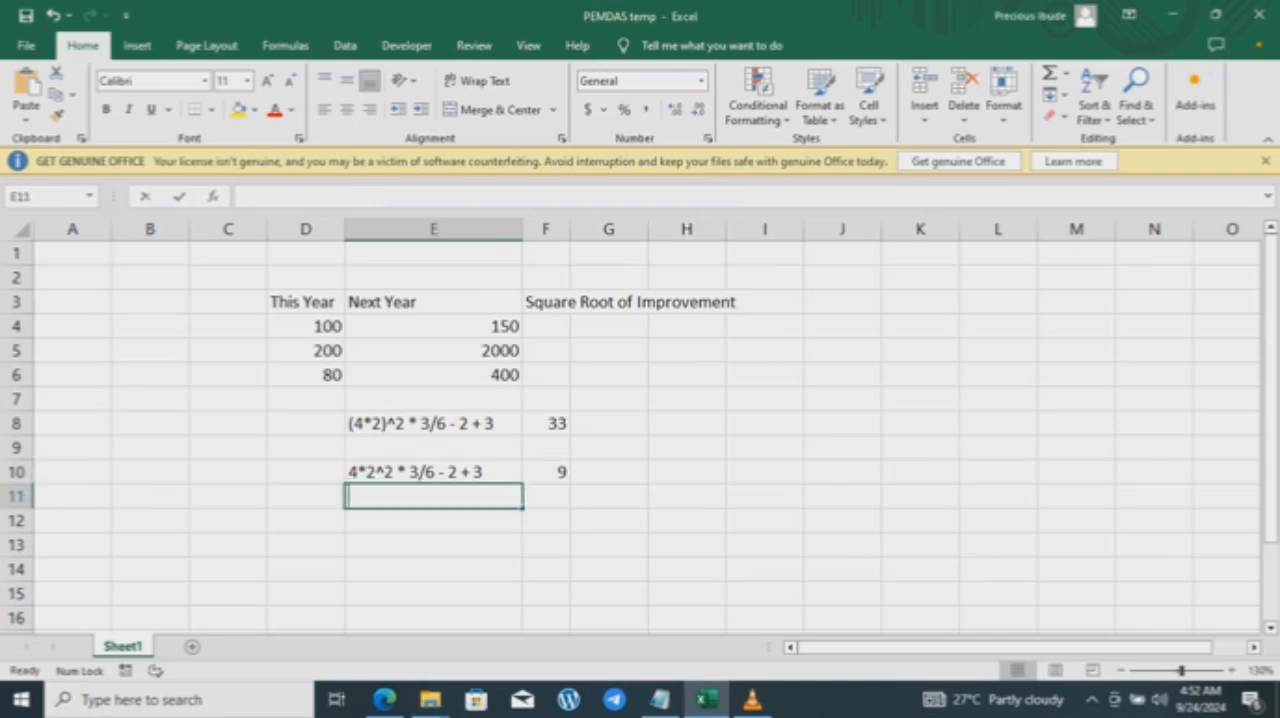
text(*4)
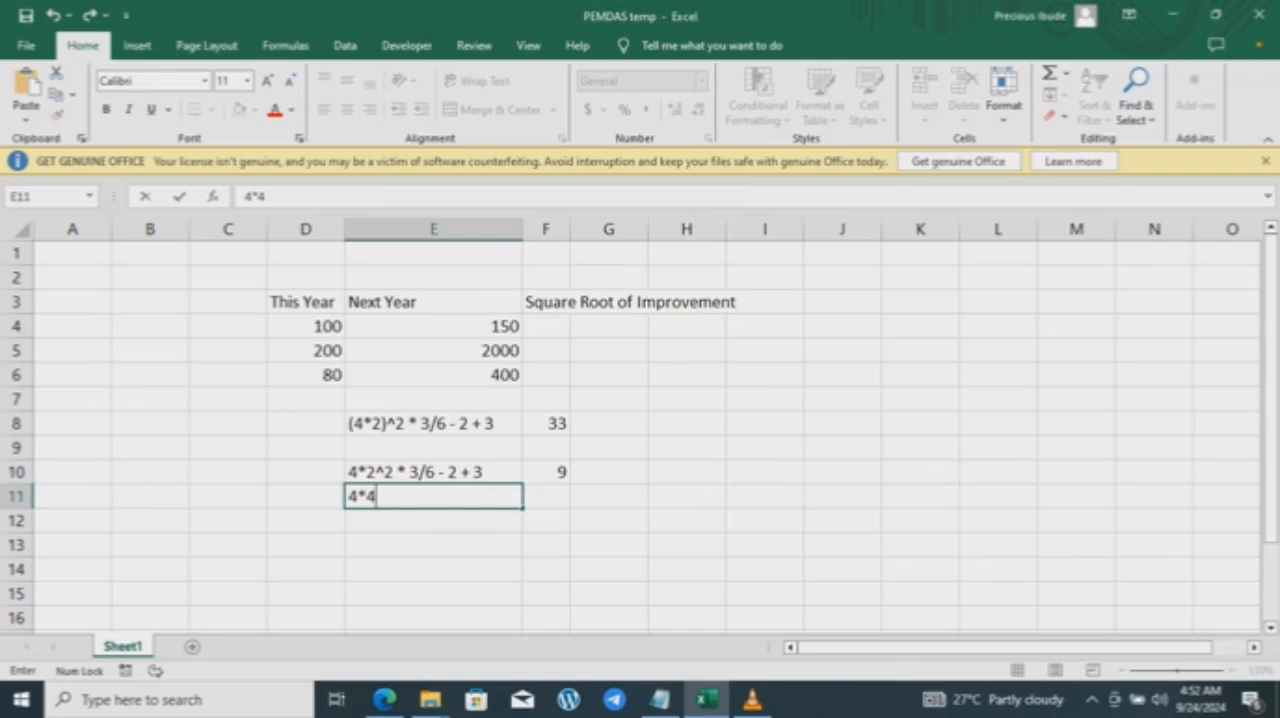
text(*3/6- )
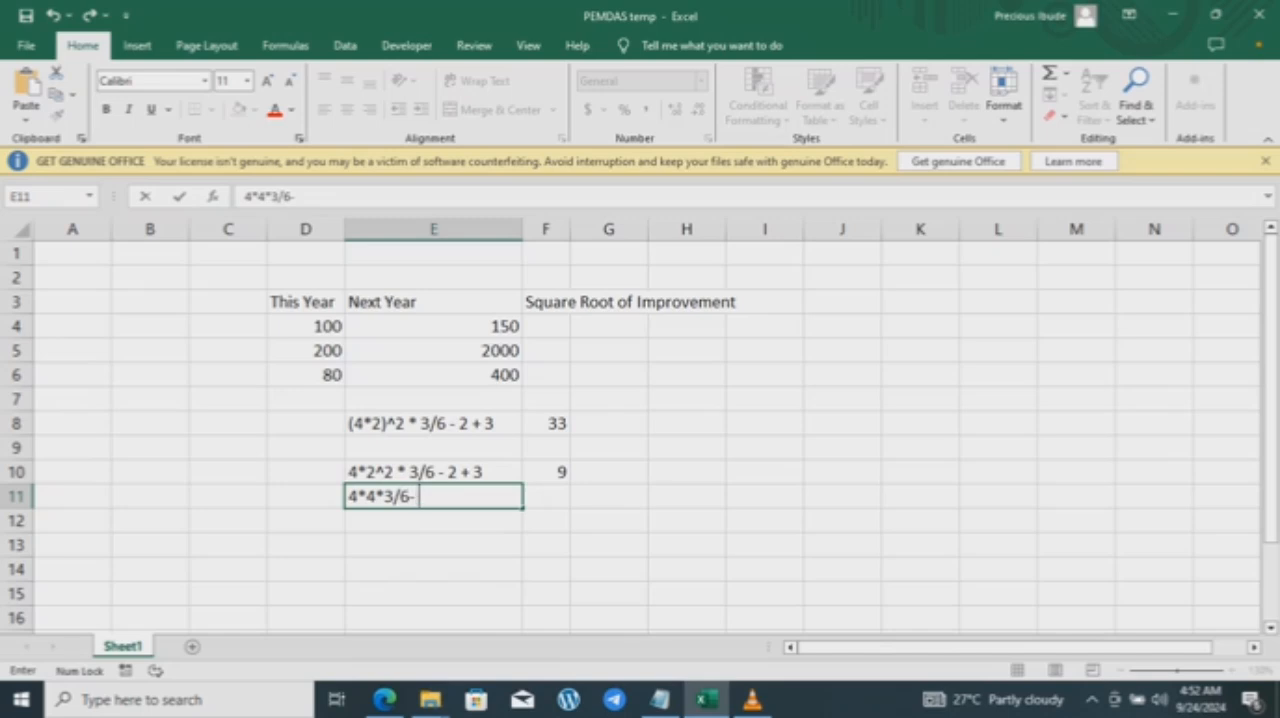
text(2 + 3)
key(Tab)
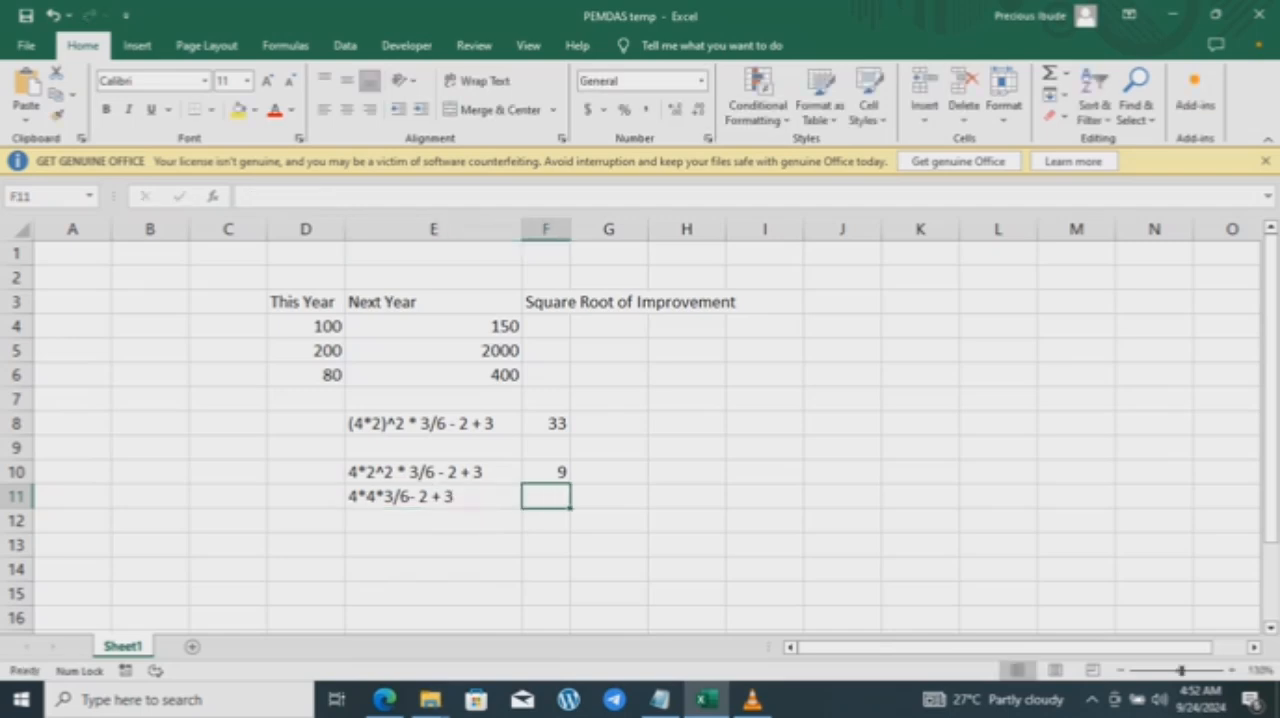
key(Left)
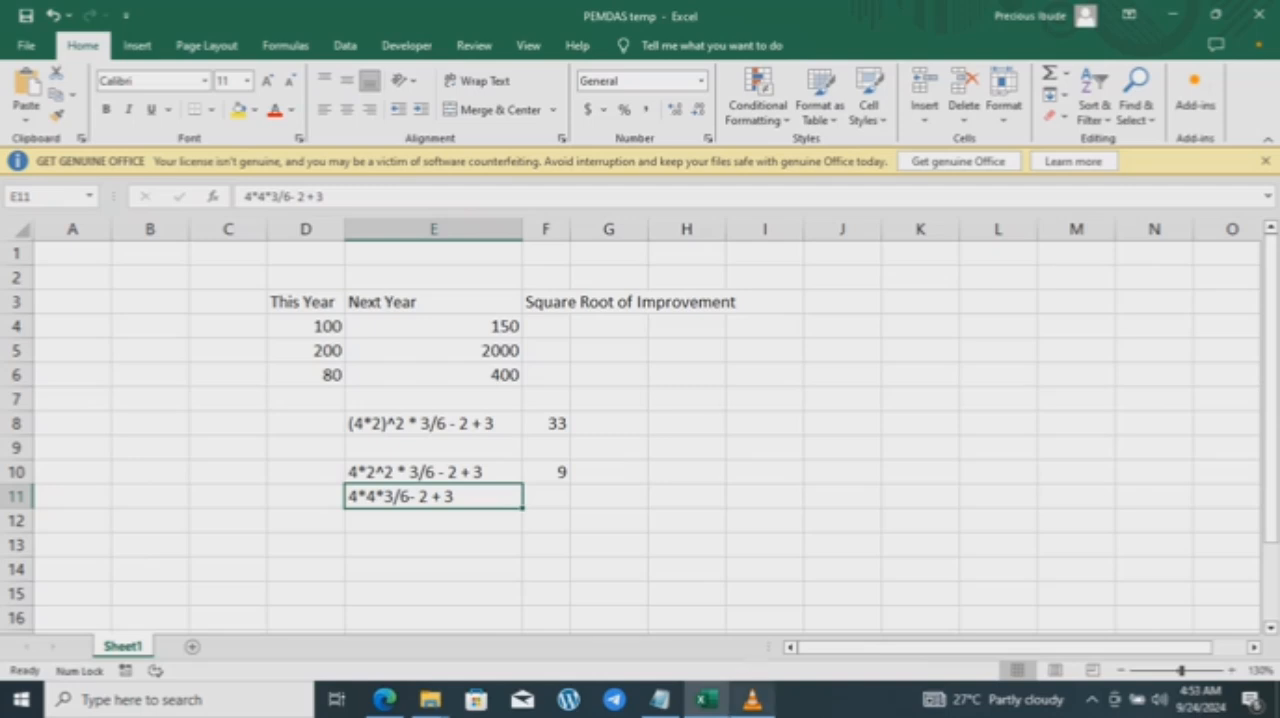
mouse_move(752, 699)
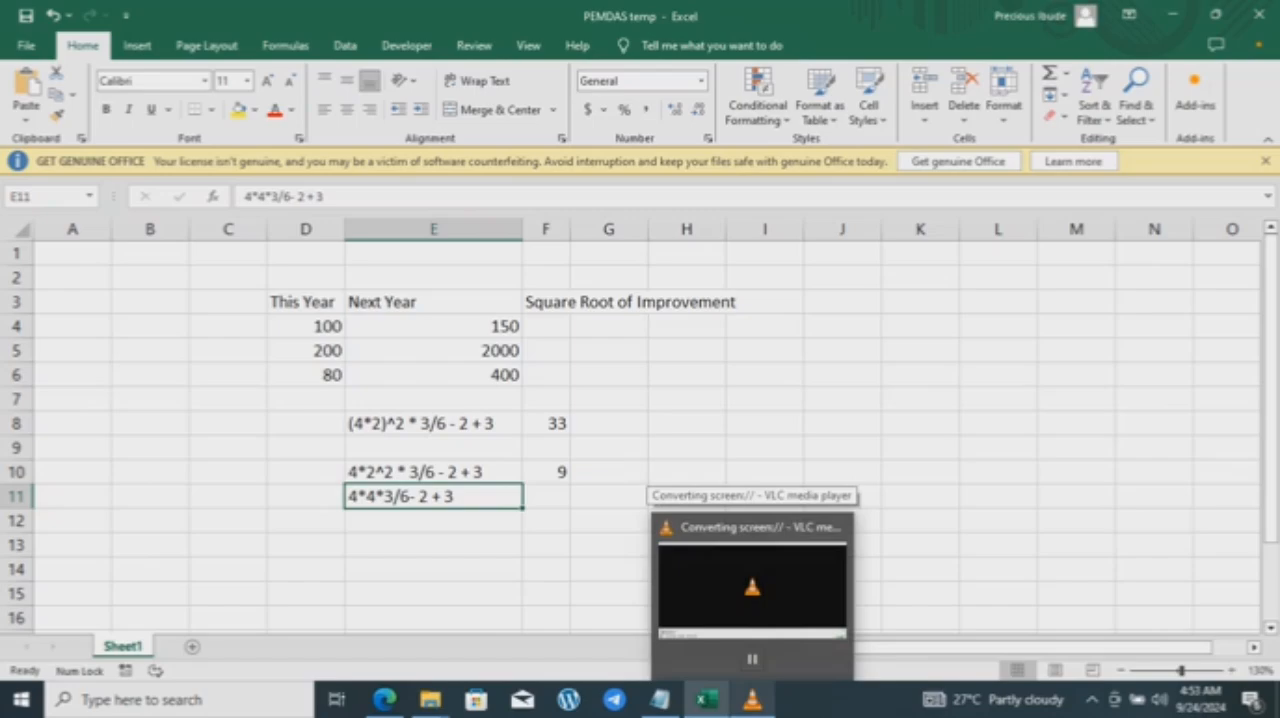